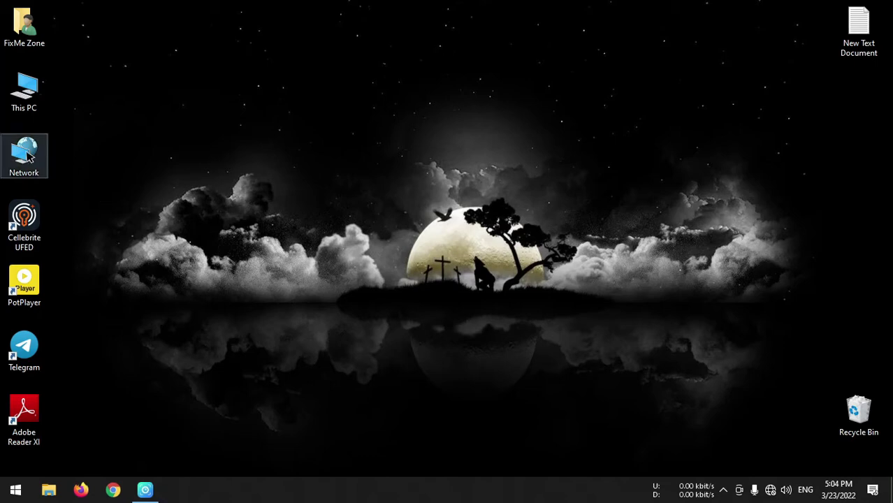
Open the USB DISK (H:) drive from This PC to show its files and folders.
{"action": "double_click", "coordinate": [28, 100]}
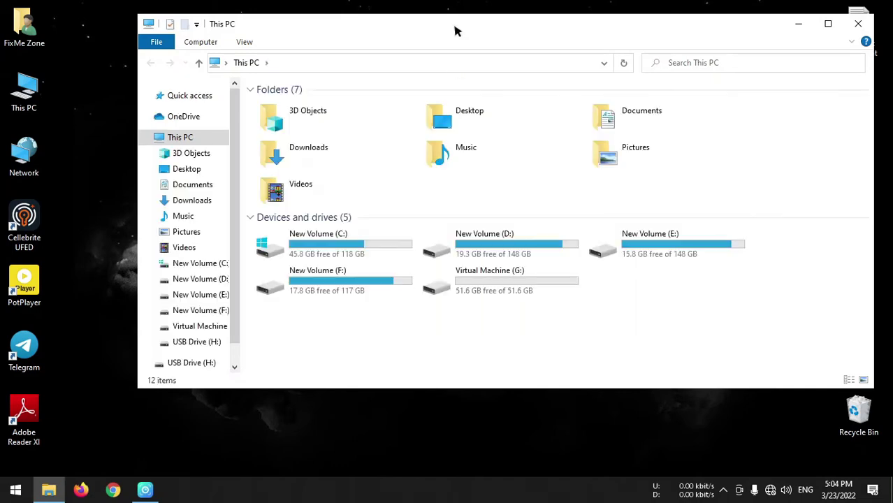
{"action": "left_click_drag", "start_coordinate": [454, 33], "coordinate": [367, 35]}
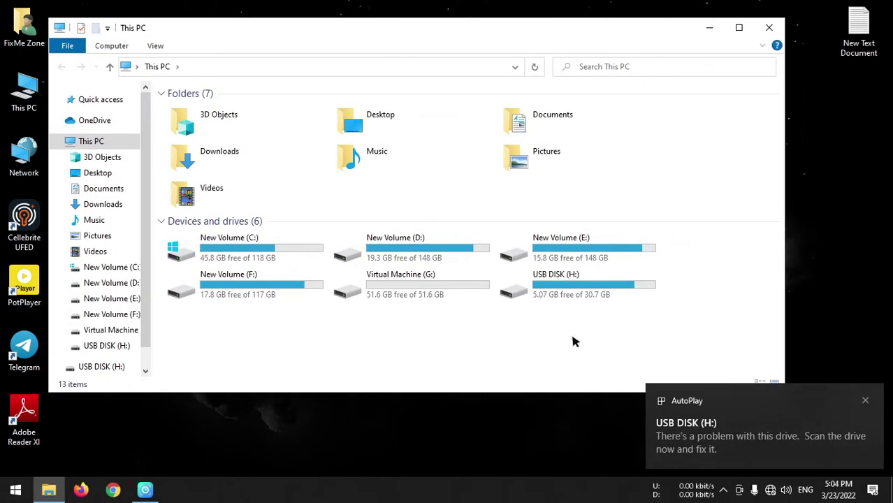
{"action": "left_click", "coordinate": [551, 287]}
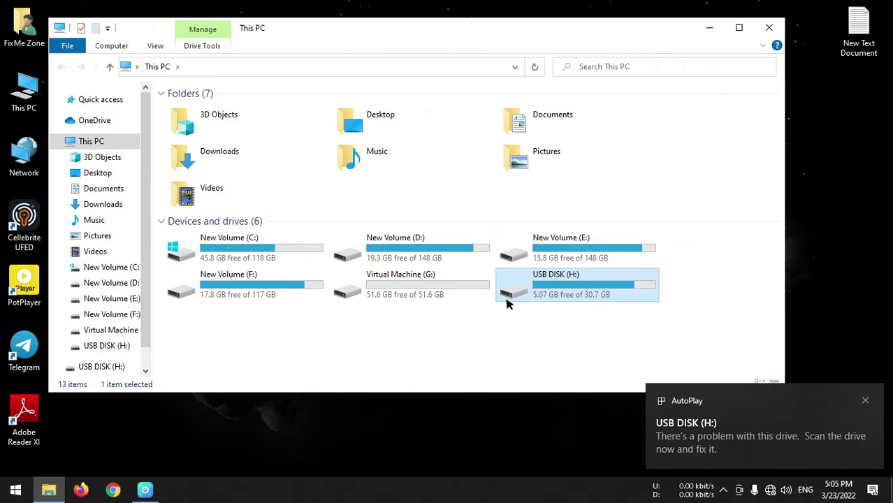
{"action": "double_click", "coordinate": [568, 294]}
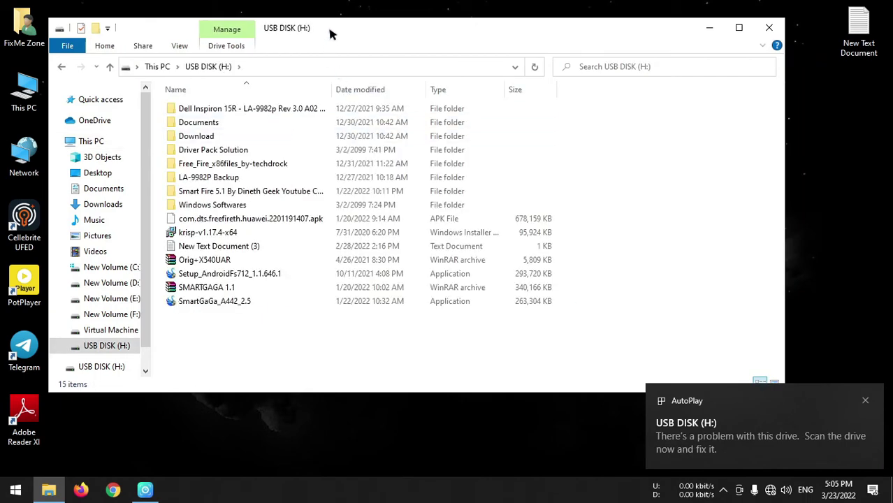
{"action": "left_click_drag", "start_coordinate": [331, 29], "coordinate": [359, 32]}
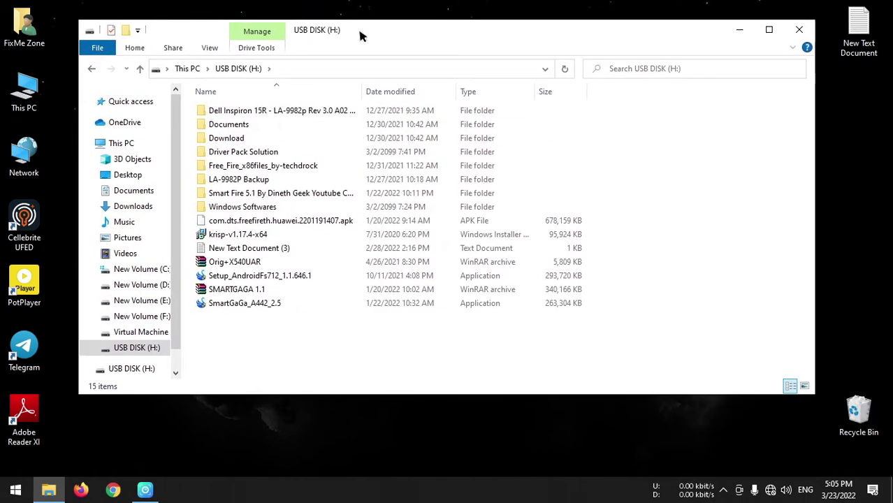
Delete the SmartGaGa_A442_2.5 application from the USB disk and confirm the deletion.
{"action": "left_click", "coordinate": [250, 308]}
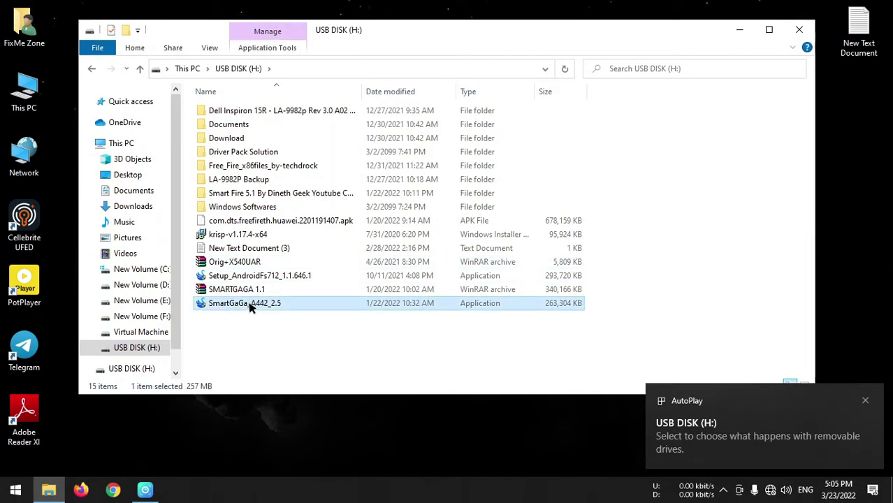
{"action": "right_click", "coordinate": [250, 308]}
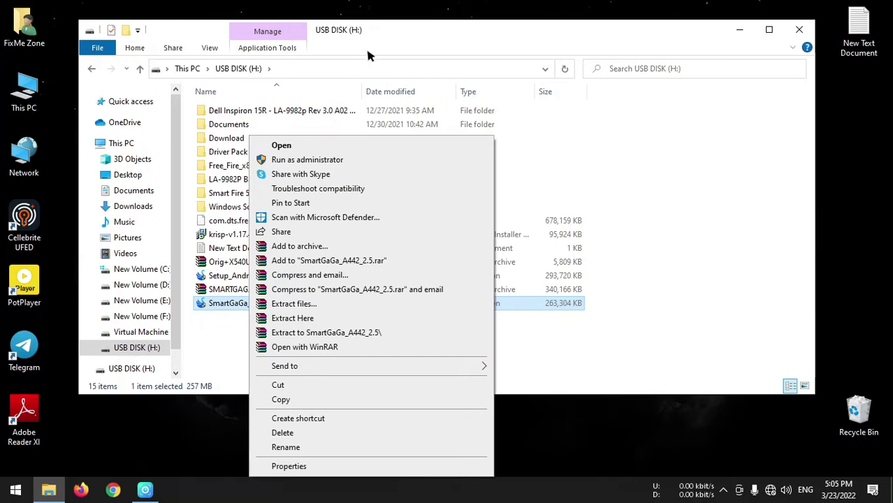
{"action": "left_click_drag", "start_coordinate": [389, 37], "coordinate": [412, 27]}
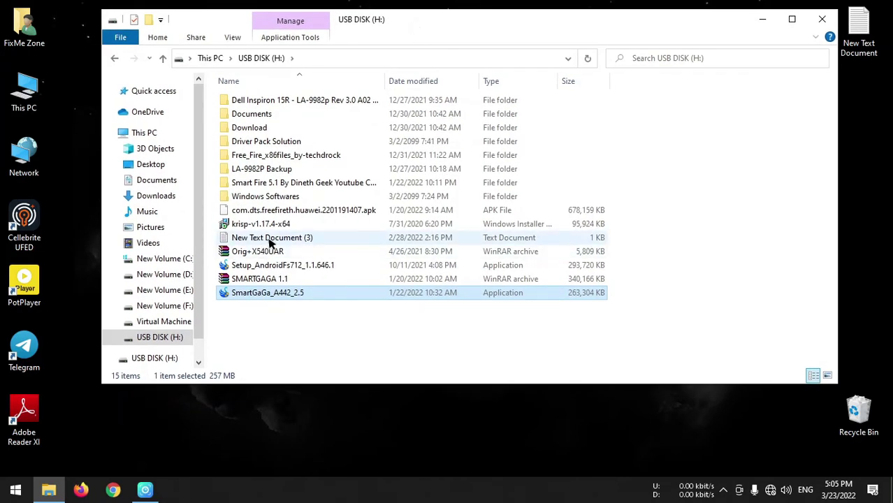
{"action": "right_click", "coordinate": [257, 292]}
{"action": "left_click", "coordinate": [287, 432]}
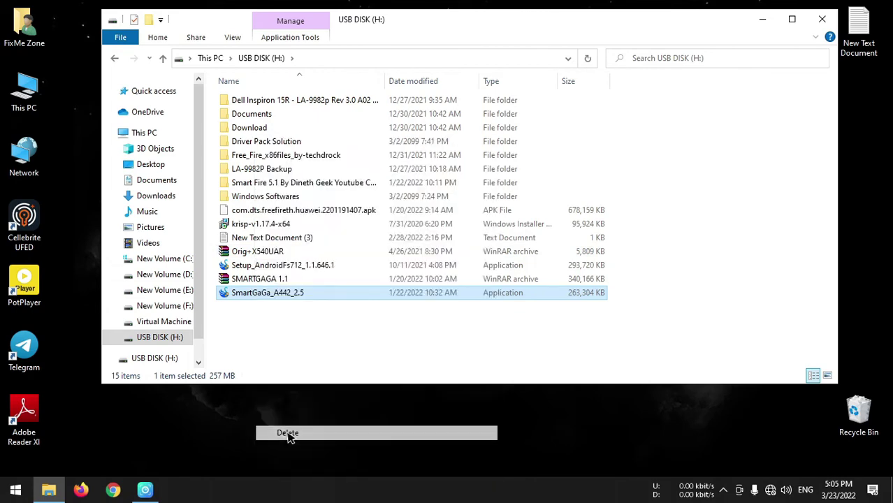
{"action": "left_click", "coordinate": [496, 295]}
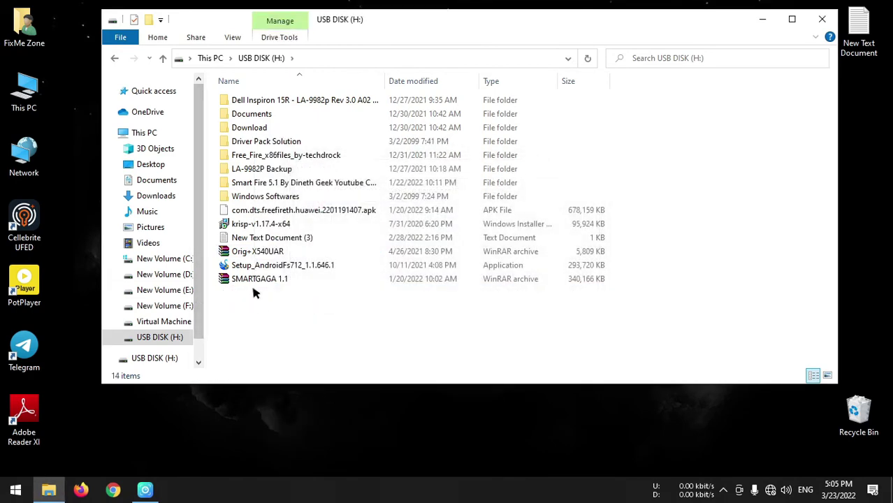
Return from the USB disk's contents to the This PC drive overview.
{"action": "left_click_drag", "start_coordinate": [358, 20], "coordinate": [391, 23]}
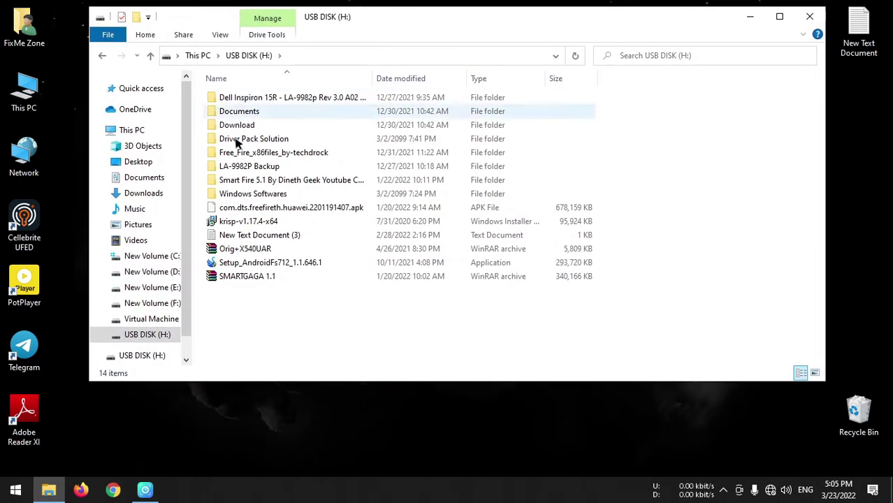
{"action": "left_click", "coordinate": [102, 55]}
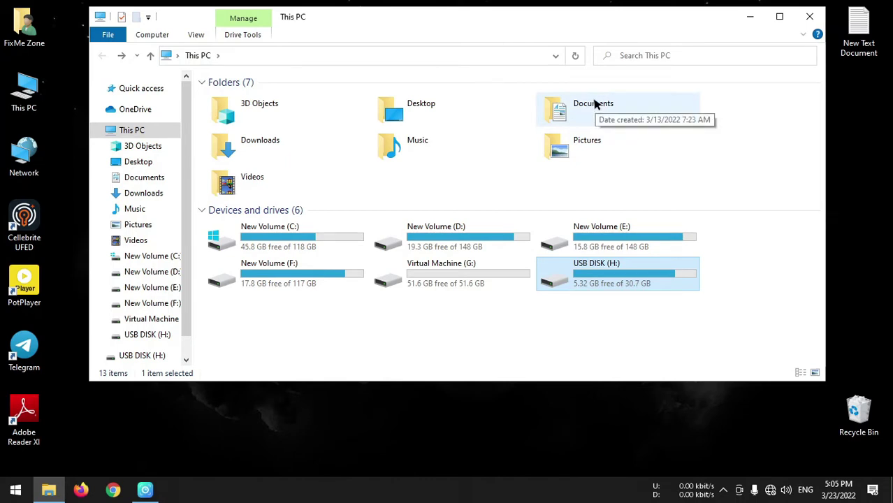
{"action": "left_click_drag", "start_coordinate": [447, 24], "coordinate": [472, 23]}
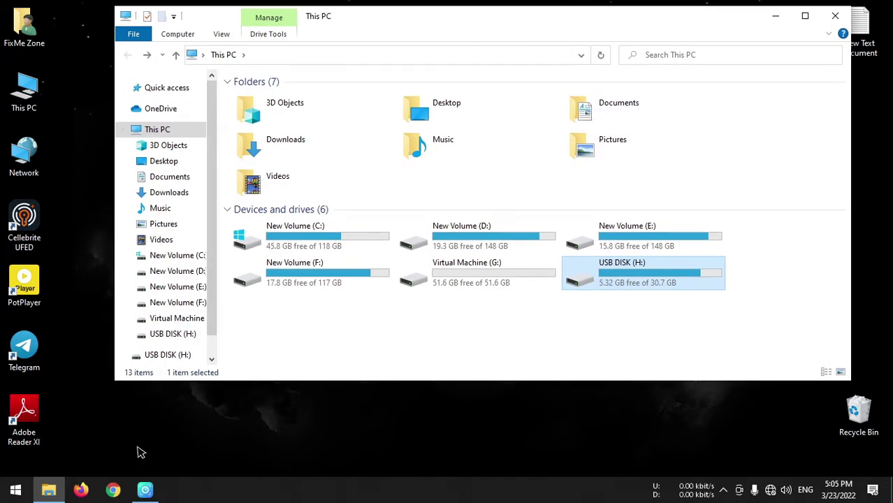
{"action": "left_click", "coordinate": [21, 493]}
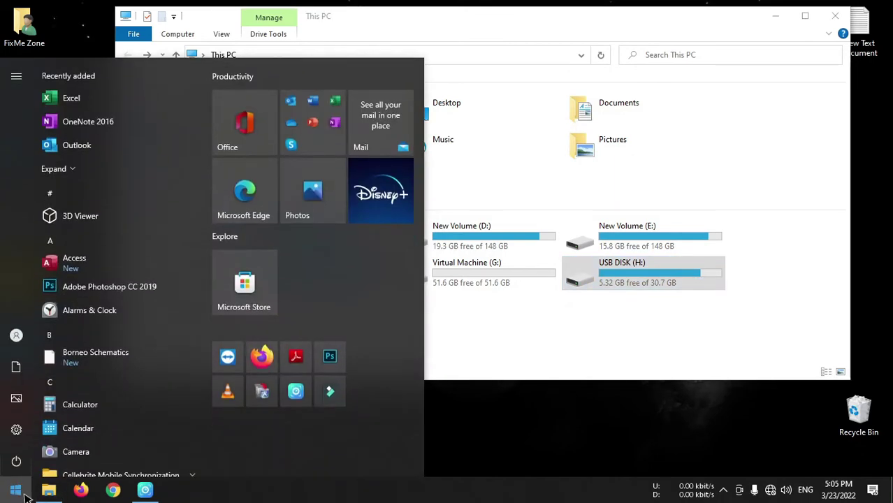
{"action": "type", "text": "run"}
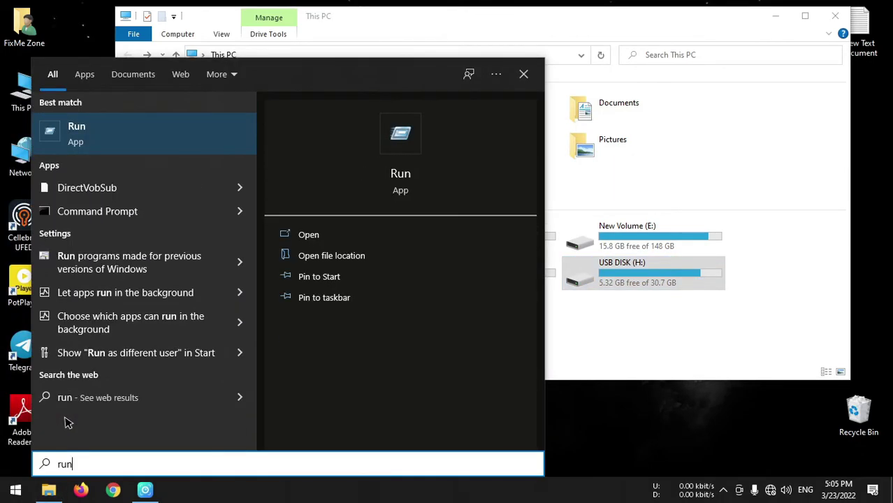
{"action": "left_click", "coordinate": [96, 135]}
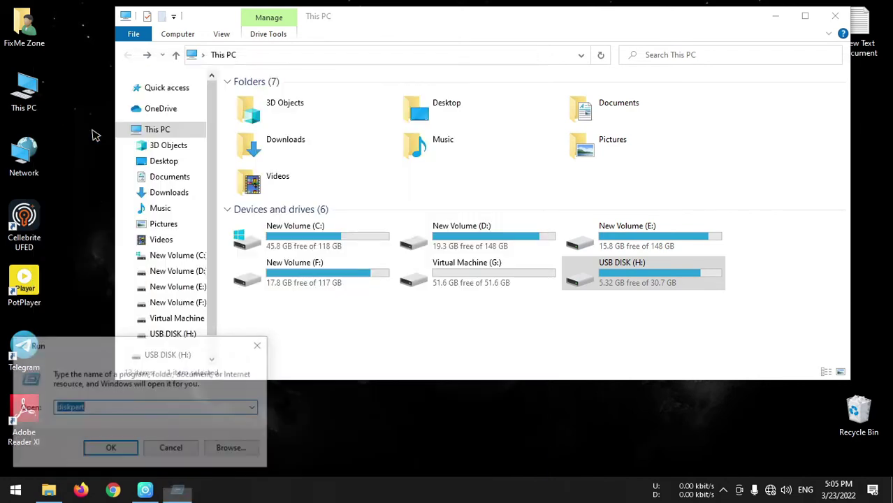
{"action": "left_click", "coordinate": [257, 345]}
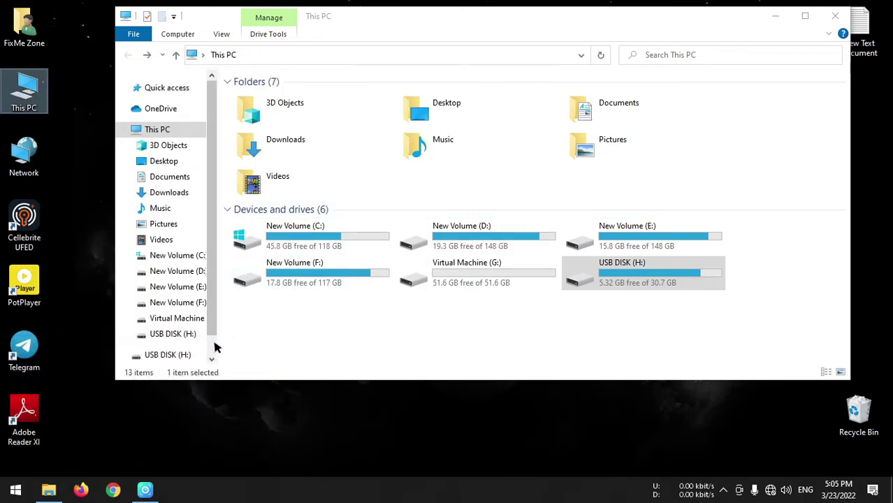
Launch diskpart through the Windows Run dialog and approve its request for administrator rights.
{"action": "key", "text": "super+r"}
{"action": "left_click_drag", "start_coordinate": [140, 346], "coordinate": [185, 325]}
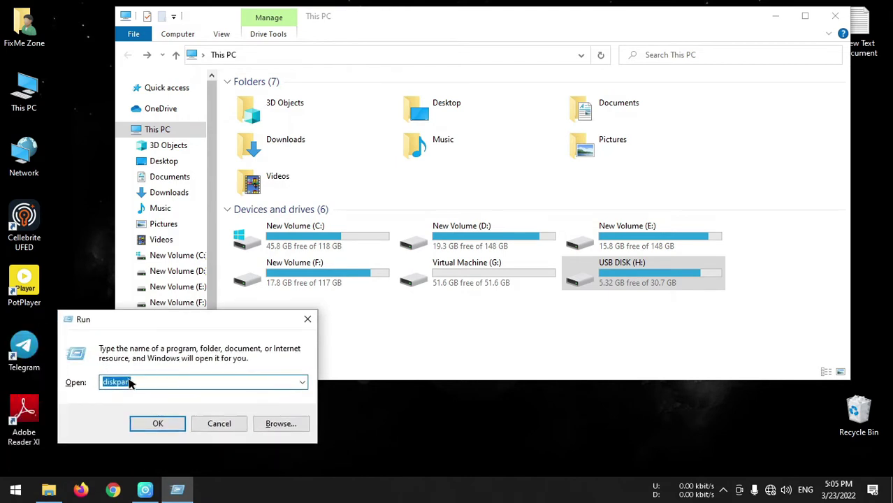
{"action": "left_click_drag", "start_coordinate": [144, 384], "coordinate": [84, 385]}
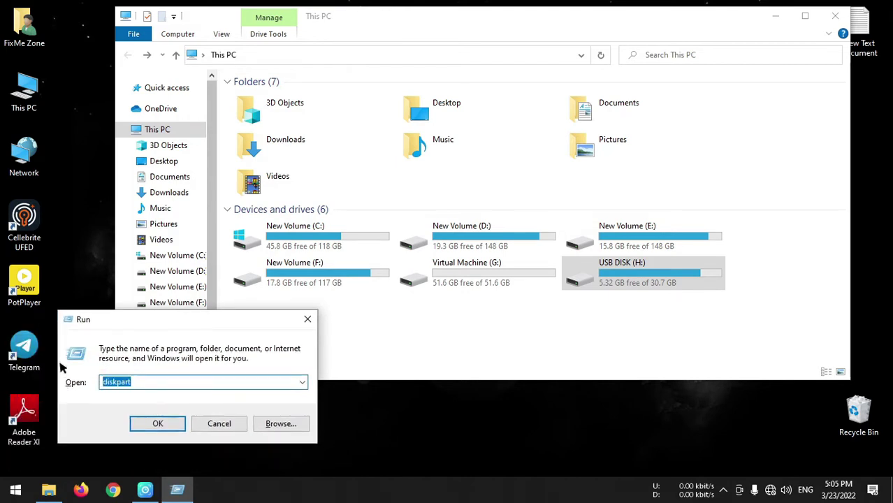
{"action": "key", "text": "BackSpace"}
{"action": "type", "text": "d"}
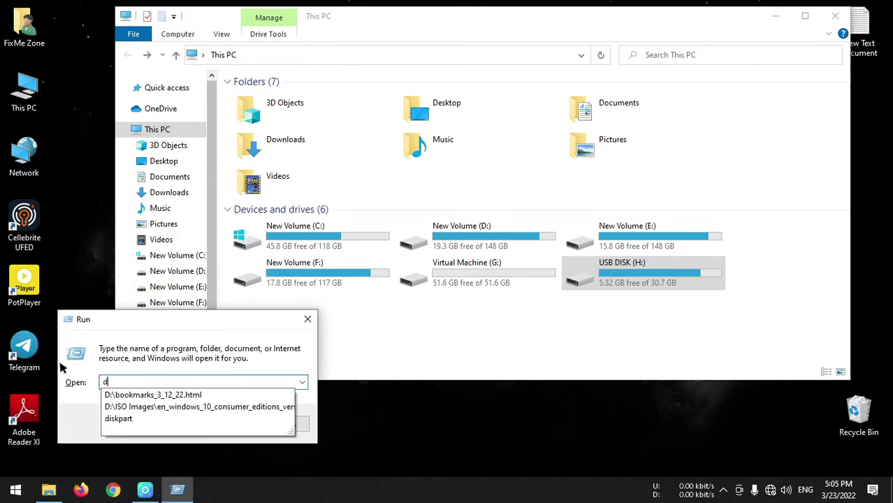
{"action": "type", "text": "iskpart"}
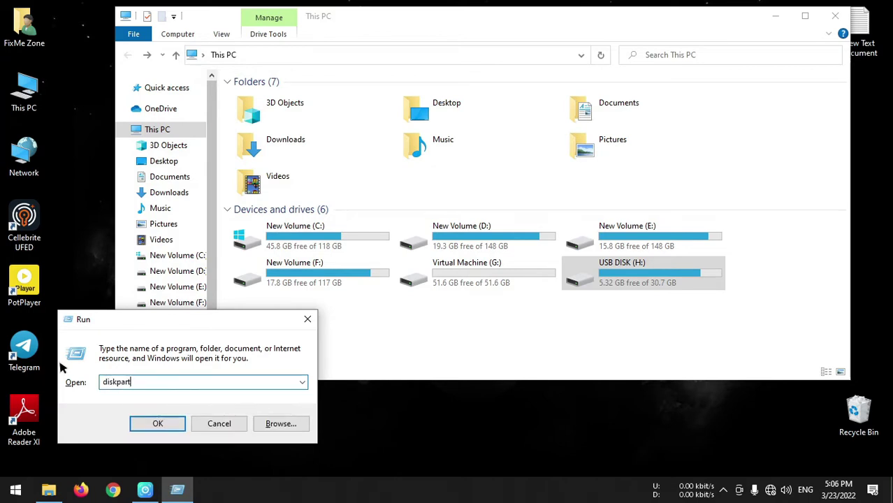
{"action": "key", "text": "Return"}
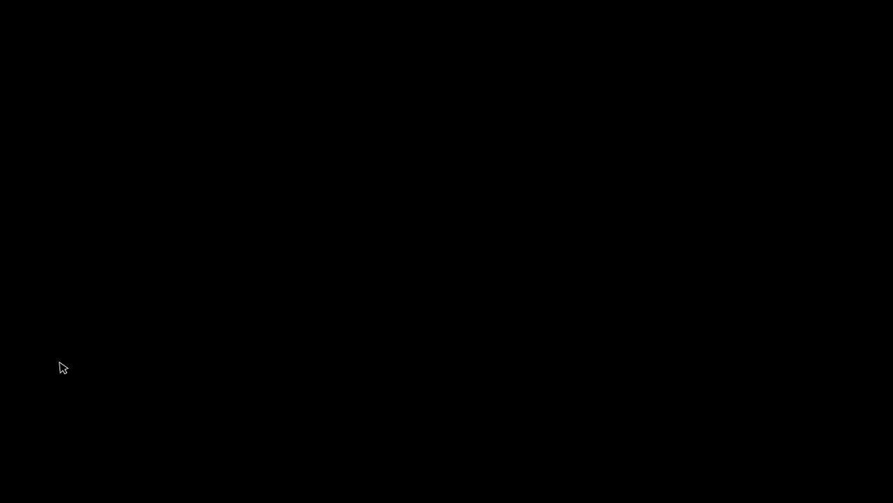
{"action": "left_click", "coordinate": [378, 267]}
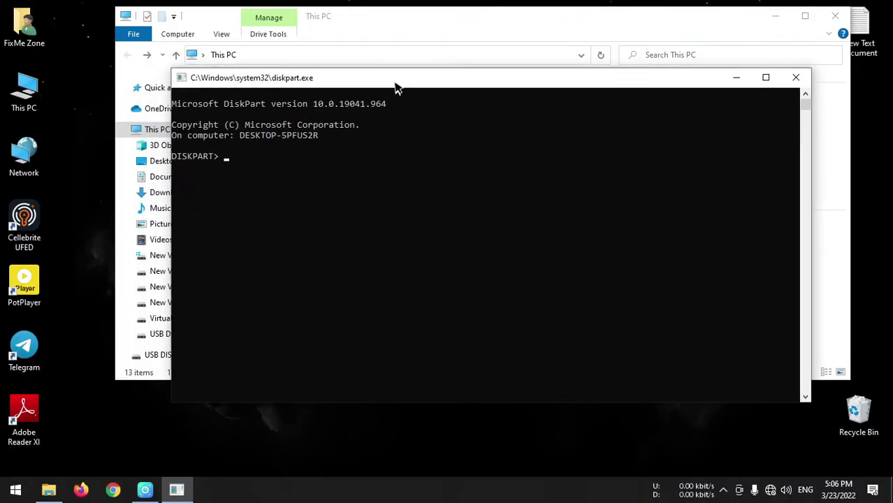
List all disks attached to the computer in DiskPart with the command "list disk".
{"action": "left_click_drag", "start_coordinate": [395, 88], "coordinate": [389, 66]}
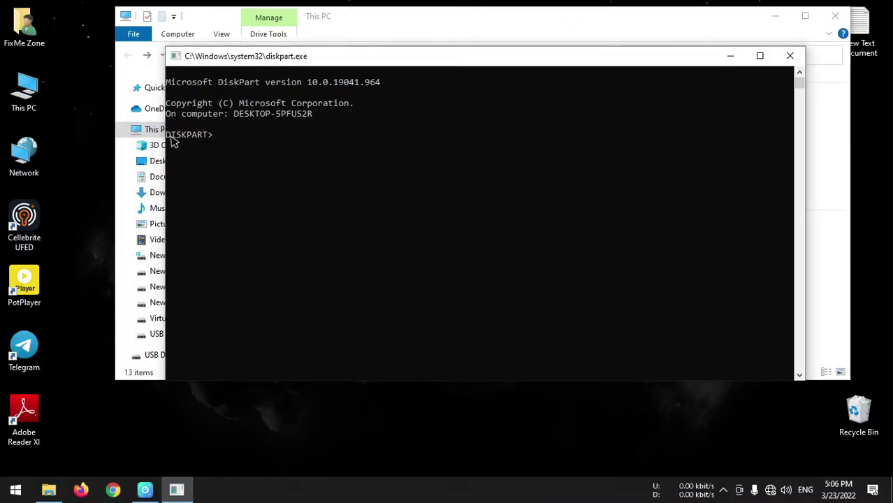
{"action": "mouse_move", "coordinate": [312, 60]}
{"action": "left_mouse_down"}
{"action": "mouse_move", "coordinate": [325, 49]}
{"action": "mouse_move", "coordinate": [315, 56]}
{"action": "left_mouse_up"}
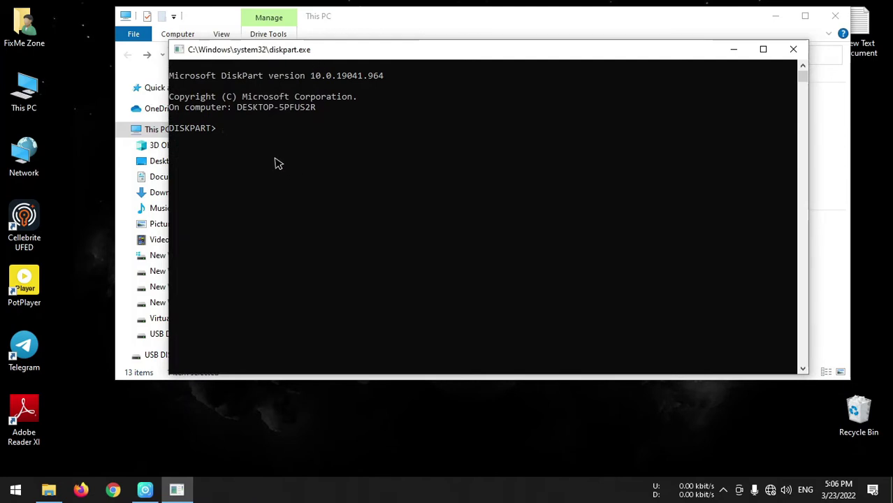
{"action": "type", "text": "list disk"}
{"action": "key", "text": "Return"}
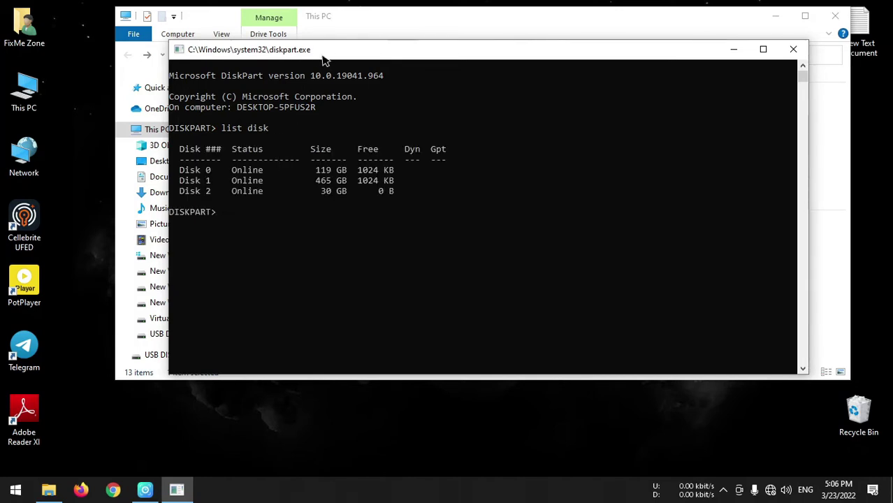
Examine the sizes in the disk list to identify which entry is the USB drive.
{"action": "left_click_drag", "start_coordinate": [323, 58], "coordinate": [355, 49]}
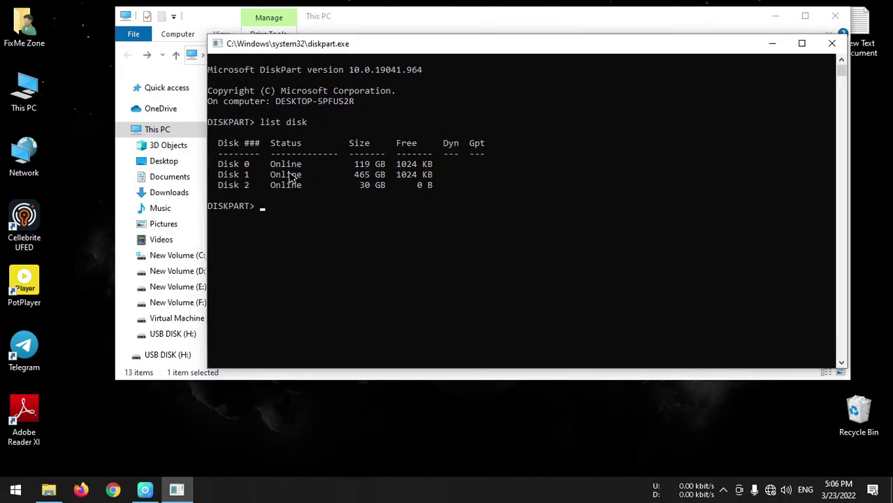
{"action": "left_click", "coordinate": [250, 163]}
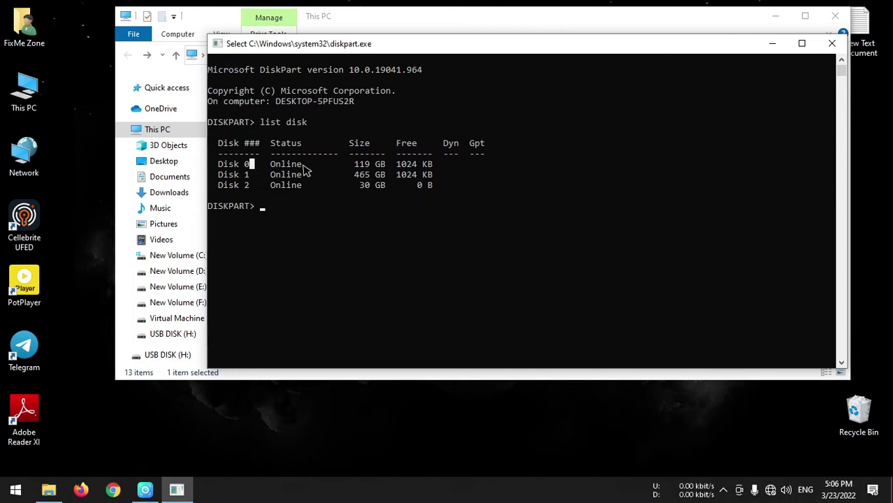
{"action": "mouse_move", "coordinate": [350, 174]}
{"action": "left_mouse_down"}
{"action": "mouse_move", "coordinate": [396, 178]}
{"action": "mouse_move", "coordinate": [397, 169]}
{"action": "mouse_move", "coordinate": [383, 190]}
{"action": "mouse_move", "coordinate": [218, 191]}
{"action": "mouse_move", "coordinate": [268, 185]}
{"action": "left_mouse_up"}
{"action": "left_click", "coordinate": [366, 186]}
{"action": "left_click", "coordinate": [246, 187]}
{"action": "left_click", "coordinate": [243, 187]}
{"action": "left_click_drag", "start_coordinate": [213, 186], "coordinate": [443, 186]}
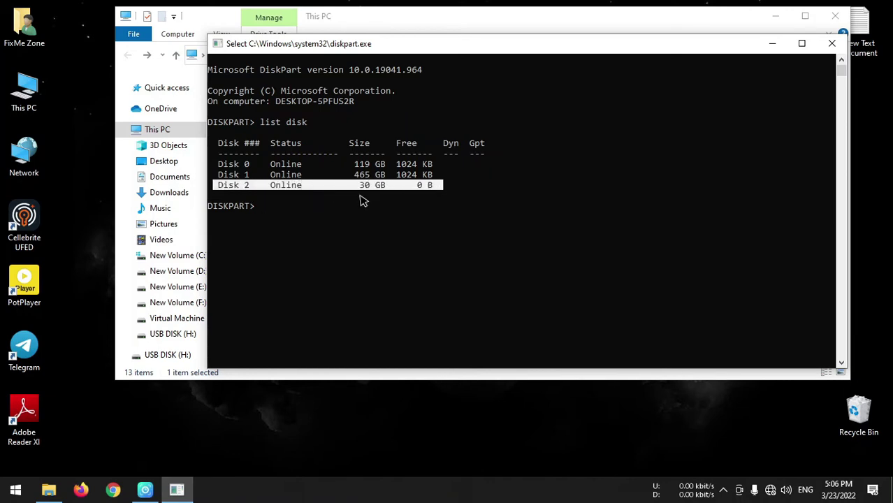
{"action": "left_click", "coordinate": [273, 207]}
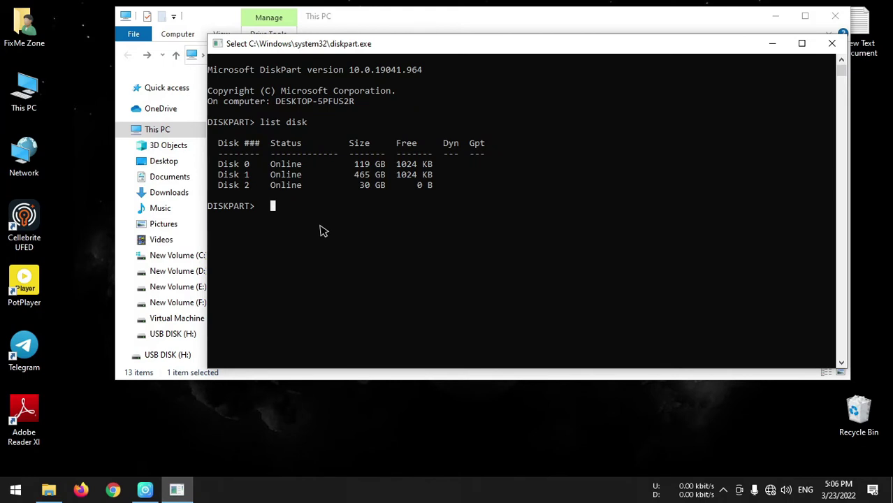
{"action": "key", "text": "Escape"}
Make the USB drive the active disk in DiskPart with the command "select disk 2".
{"action": "type", "text": "sl"}
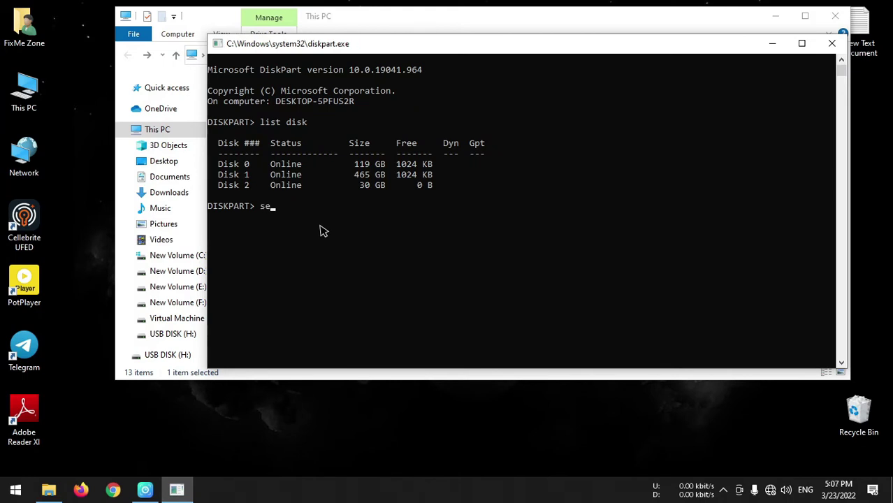
{"action": "type", "text": "lect disk 2"}
{"action": "key", "text": "Return"}
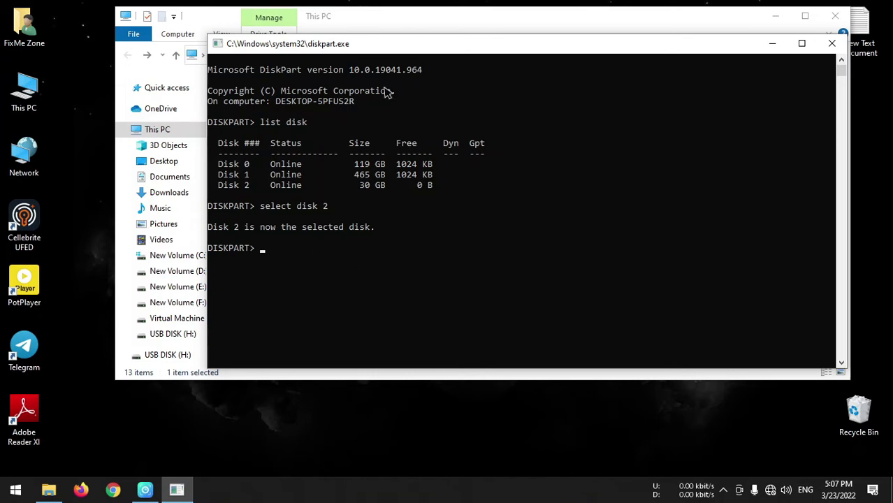
Write-protect the selected USB disk with the command "attribute disk set readonly".
{"action": "left_click_drag", "start_coordinate": [373, 44], "coordinate": [391, 46]}
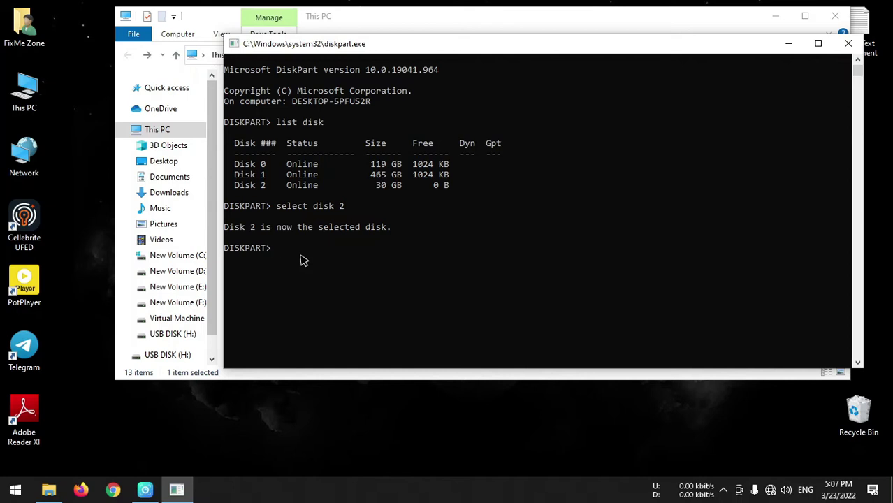
{"action": "type", "text": "ttribut"}
{"action": "type", "text": "e disk set readonly"}
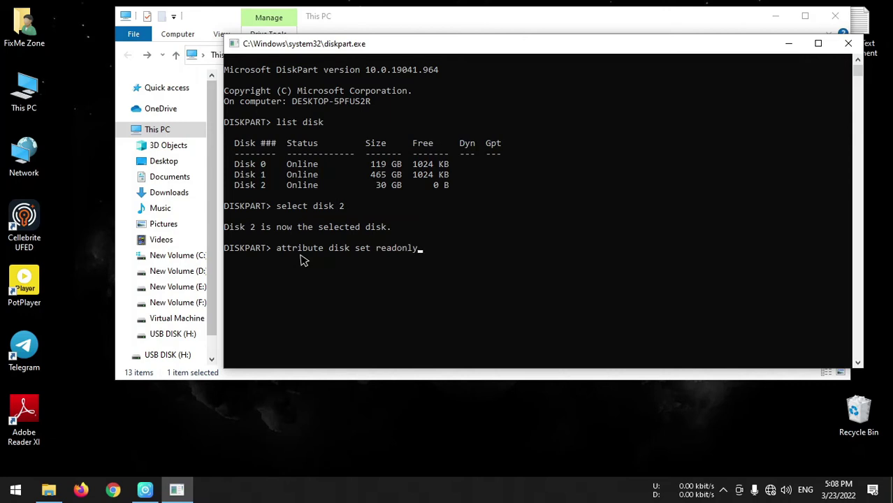
{"action": "key", "text": "Return"}
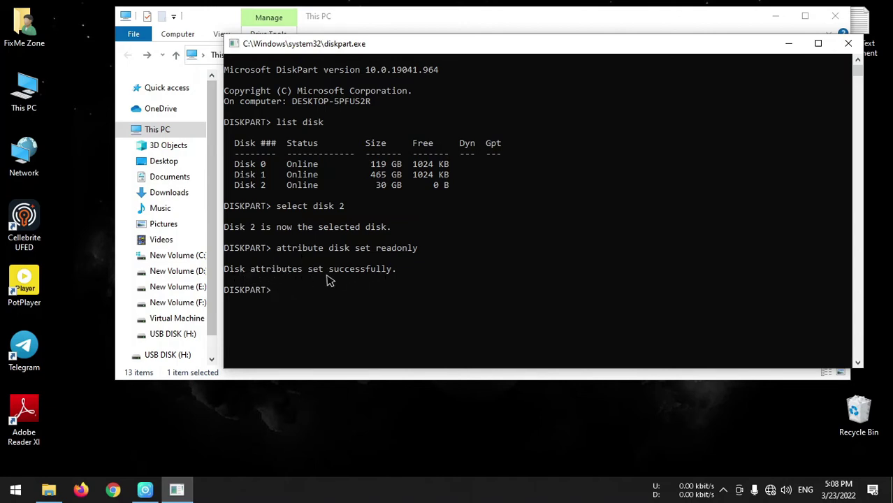
Open the USB drive and check which file operations are offered for the LA-9982P Backup folder and the Orig+X540UAR archive.
{"action": "left_click_drag", "start_coordinate": [399, 45], "coordinate": [400, 84]}
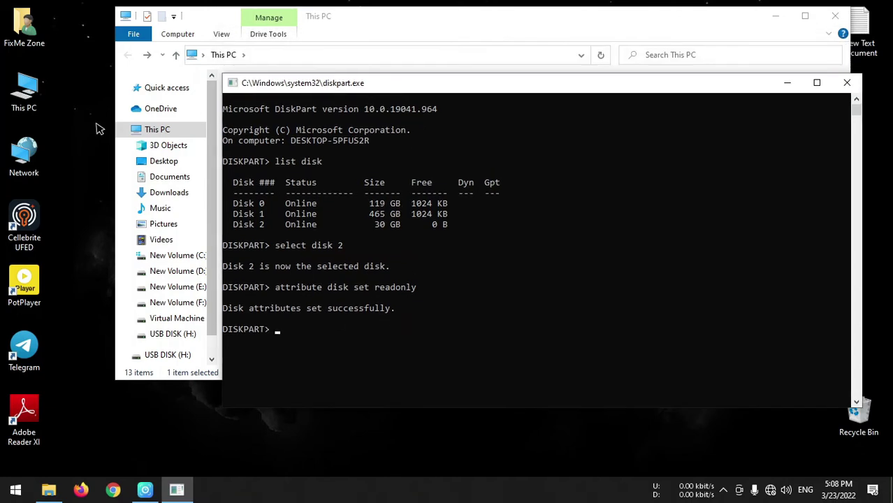
{"action": "key", "text": "alt+Tab"}
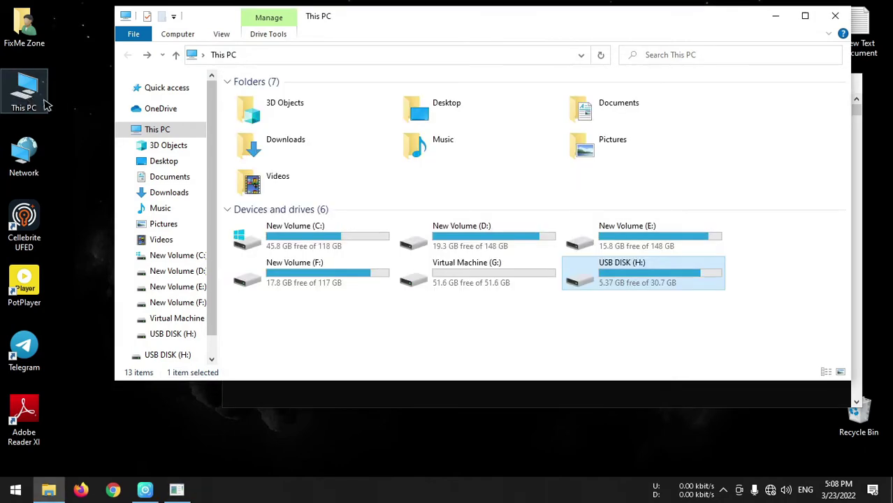
{"action": "double_click", "coordinate": [609, 271]}
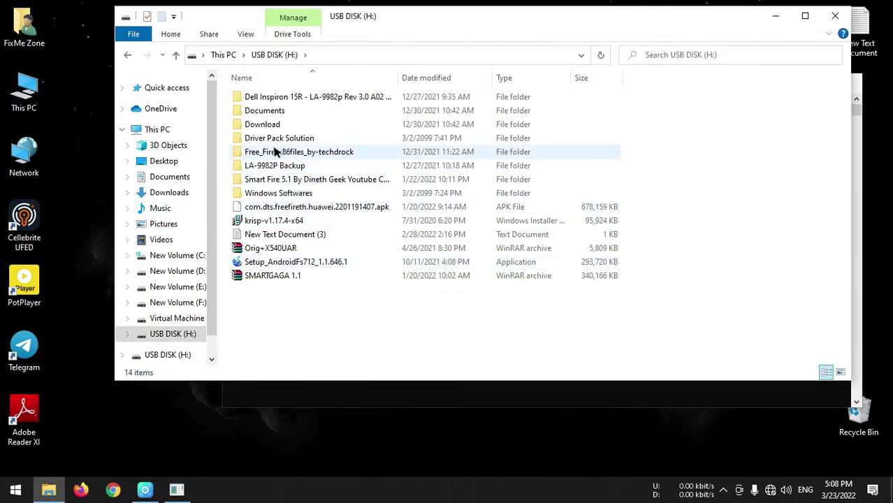
{"action": "left_click", "coordinate": [270, 167]}
{"action": "right_click", "coordinate": [271, 171]}
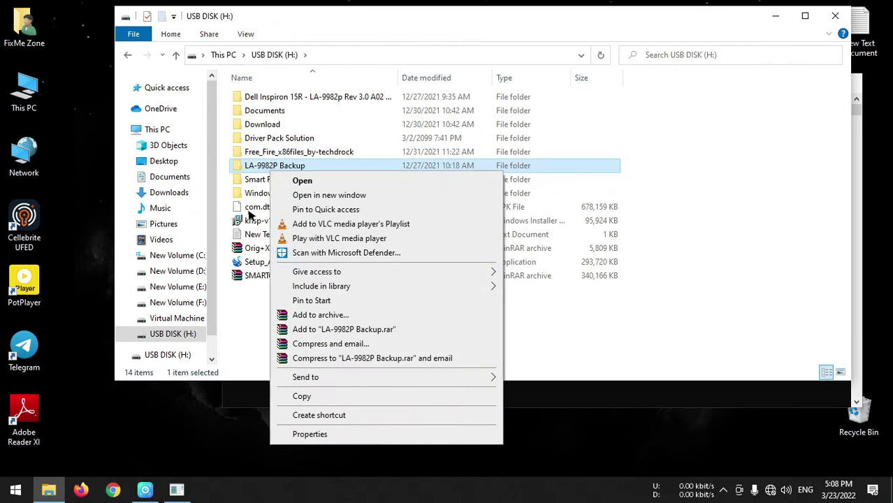
{"action": "right_click", "coordinate": [246, 250]}
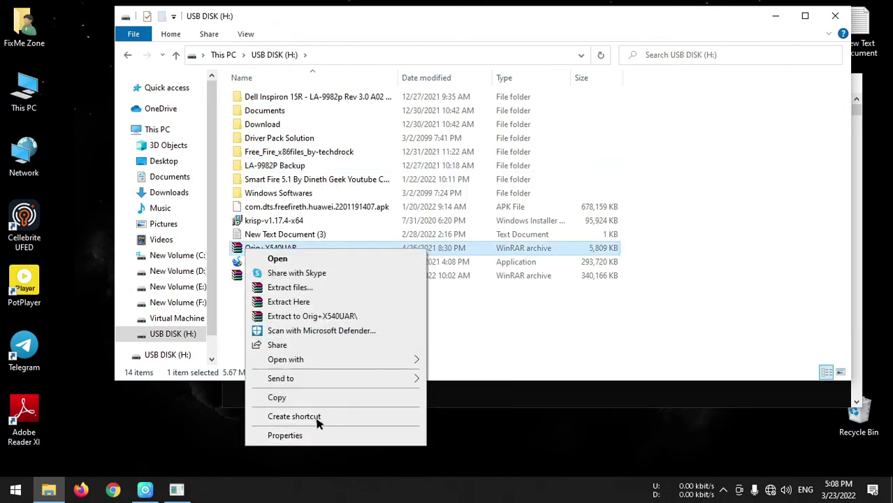
{"action": "left_click", "coordinate": [175, 85]}
Try to quick format USB DISK (H:) as NTFS with a 4096-byte allocation unit size.
{"action": "left_click", "coordinate": [175, 54]}
{"action": "right_click", "coordinate": [636, 269]}
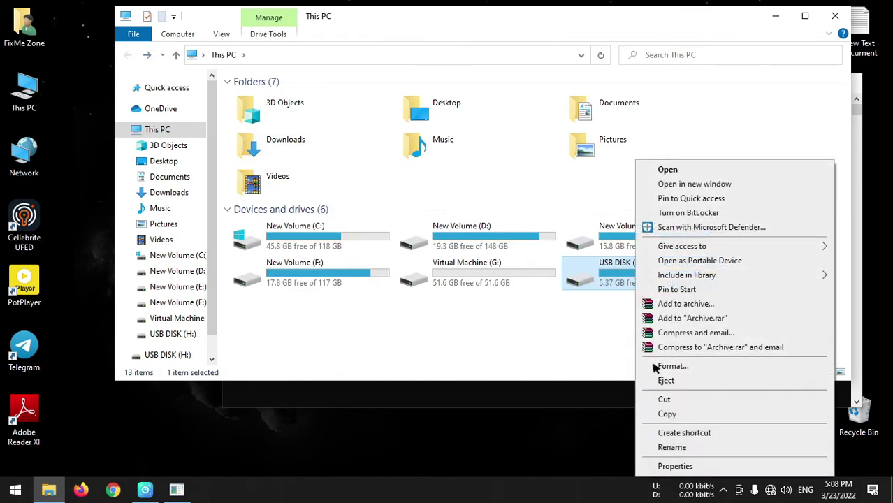
{"action": "left_click", "coordinate": [670, 365]}
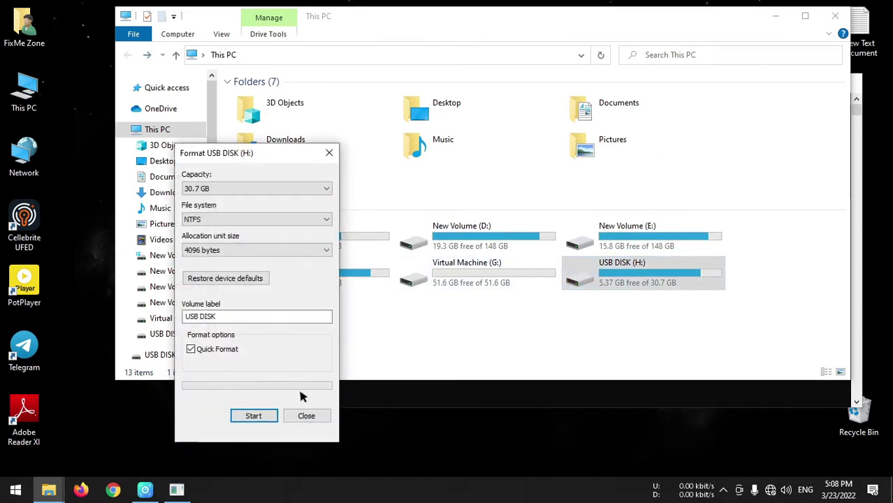
{"action": "left_click", "coordinate": [253, 417]}
{"action": "left_click", "coordinate": [480, 246]}
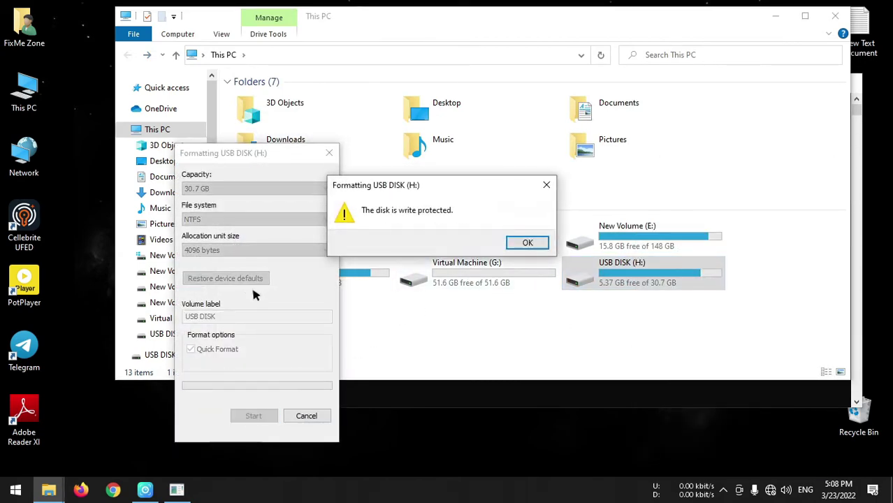
{"action": "left_click_drag", "start_coordinate": [392, 180], "coordinate": [494, 172]}
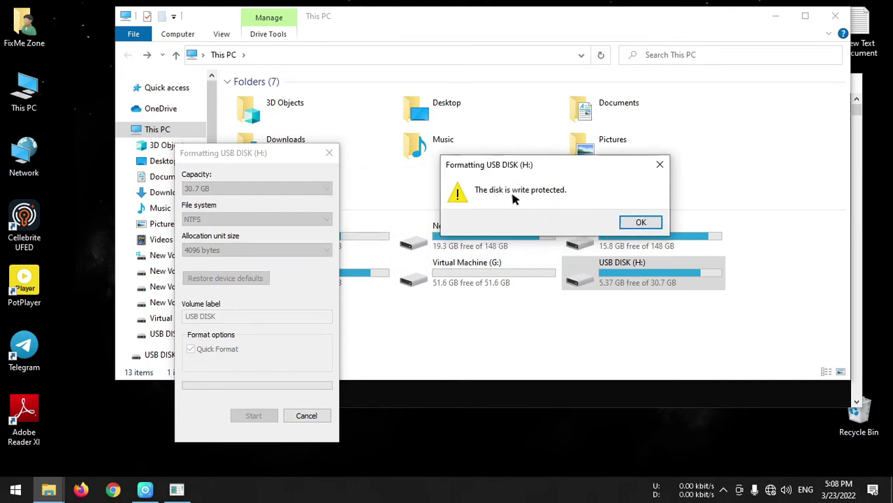
{"action": "left_click_drag", "start_coordinate": [593, 171], "coordinate": [483, 159]}
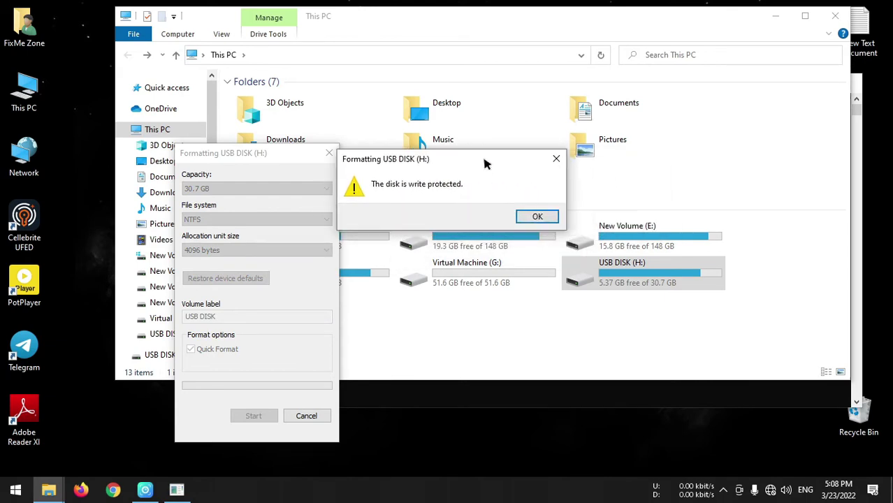
{"action": "left_click", "coordinate": [562, 162]}
{"action": "left_click", "coordinate": [330, 153]}
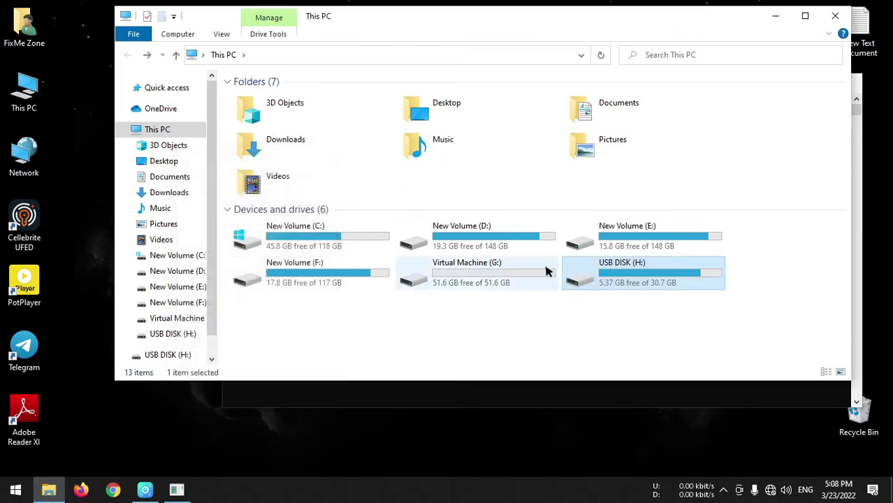
Copy New Text Document (3) from the USB drive to the desktop and try to copy it back, replacing the original.
{"action": "double_click", "coordinate": [636, 275]}
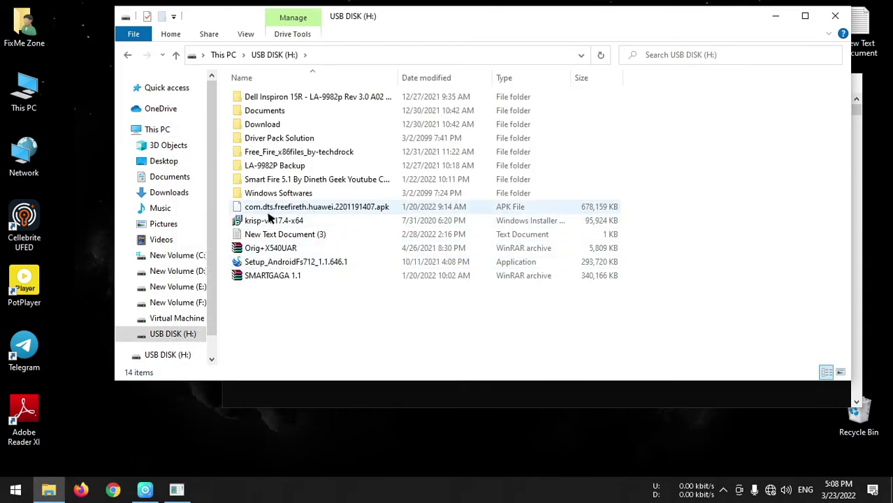
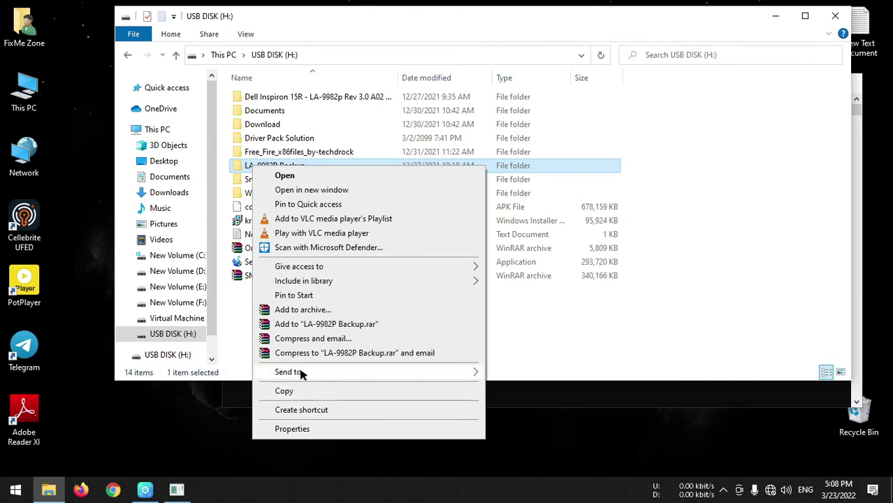
{"action": "left_click", "coordinate": [416, 26]}
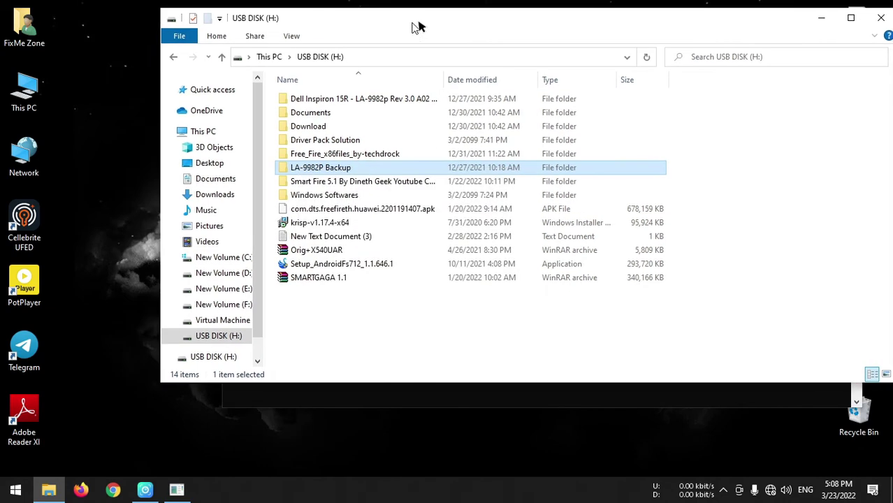
{"action": "left_click_drag", "start_coordinate": [417, 26], "coordinate": [488, 30]}
{"action": "left_click_drag", "start_coordinate": [335, 238], "coordinate": [398, 318]}
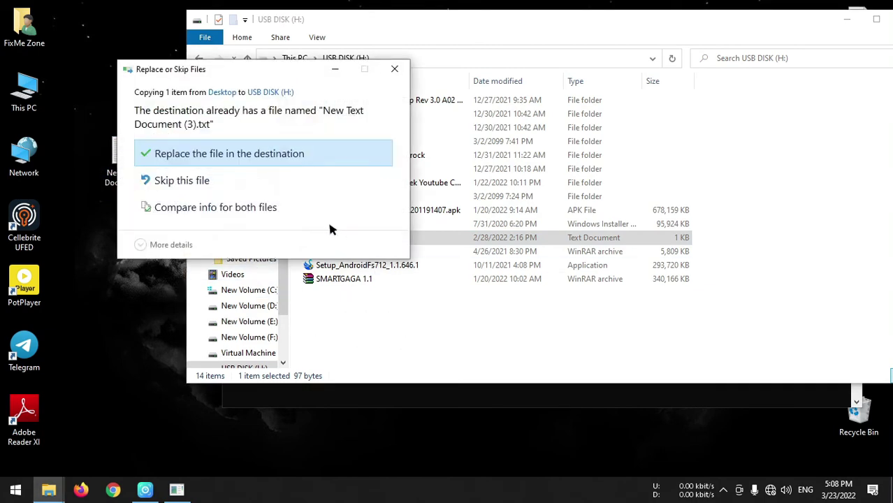
{"action": "left_click", "coordinate": [257, 155]}
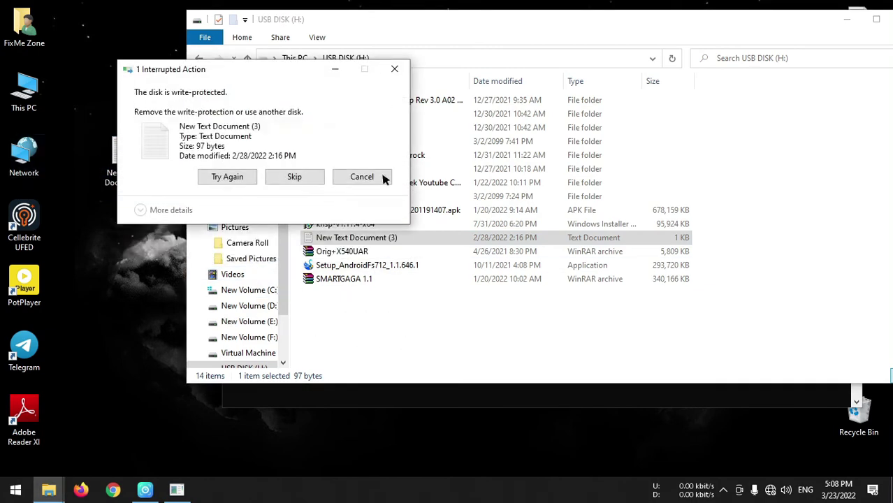
{"action": "left_click_drag", "start_coordinate": [277, 75], "coordinate": [498, 74]}
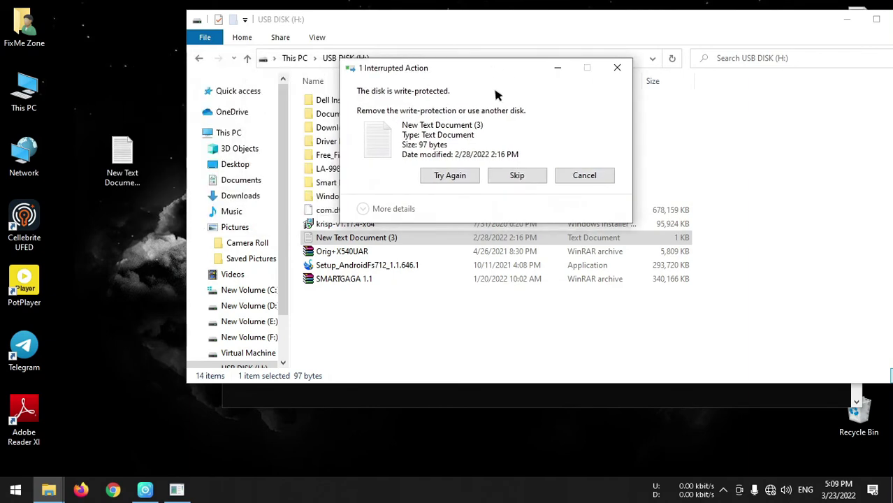
{"action": "left_click", "coordinate": [618, 69]}
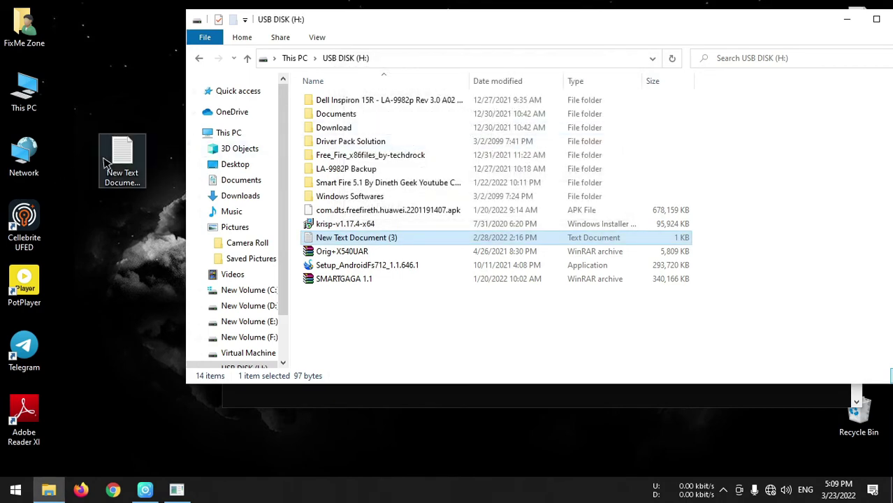
Delete the copy of New Text Document (3) from the desktop.
{"action": "right_click", "coordinate": [105, 162]}
{"action": "left_click", "coordinate": [151, 435]}
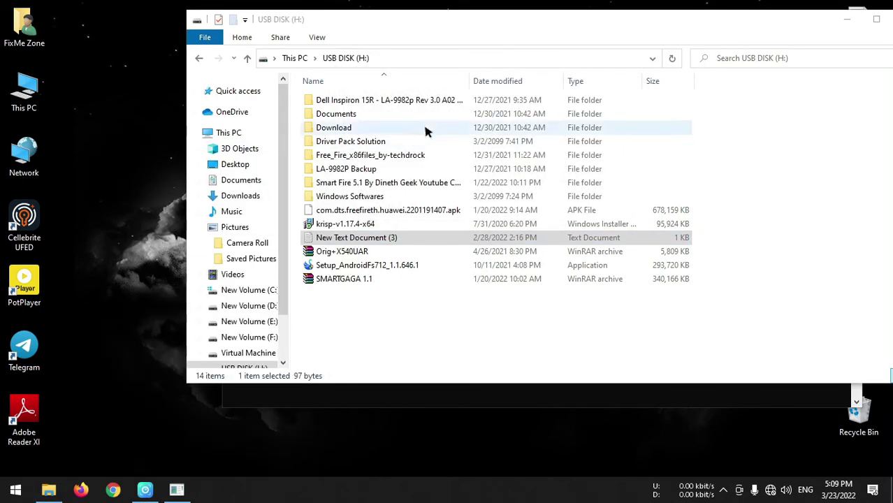
{"action": "key", "text": "ctrl+z"}
{"action": "left_click_drag", "start_coordinate": [447, 27], "coordinate": [358, 26]}
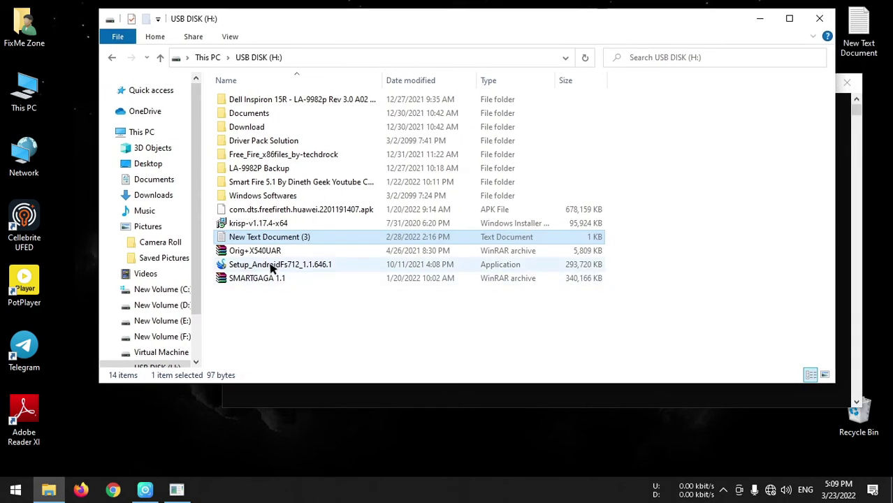
Close the open DiskPart session and start a new one by running "diskpart" with administrator approval.
{"action": "left_click", "coordinate": [852, 159]}
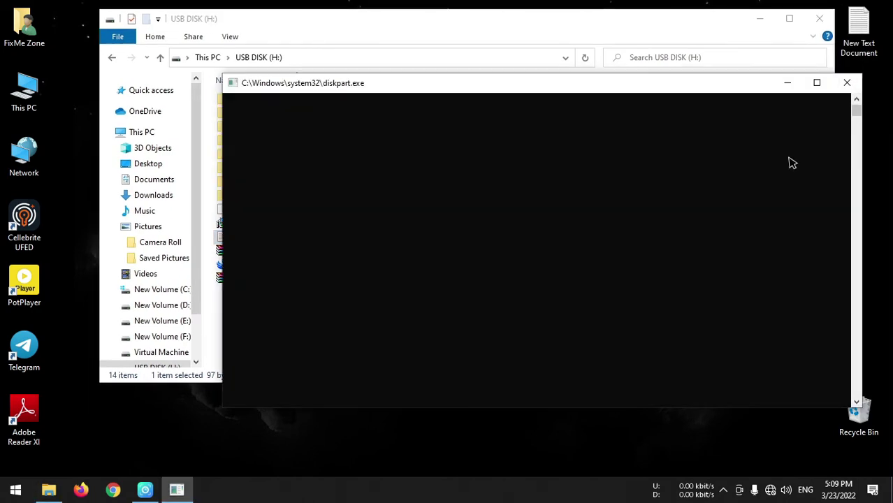
{"action": "left_click_drag", "start_coordinate": [425, 88], "coordinate": [335, 68]}
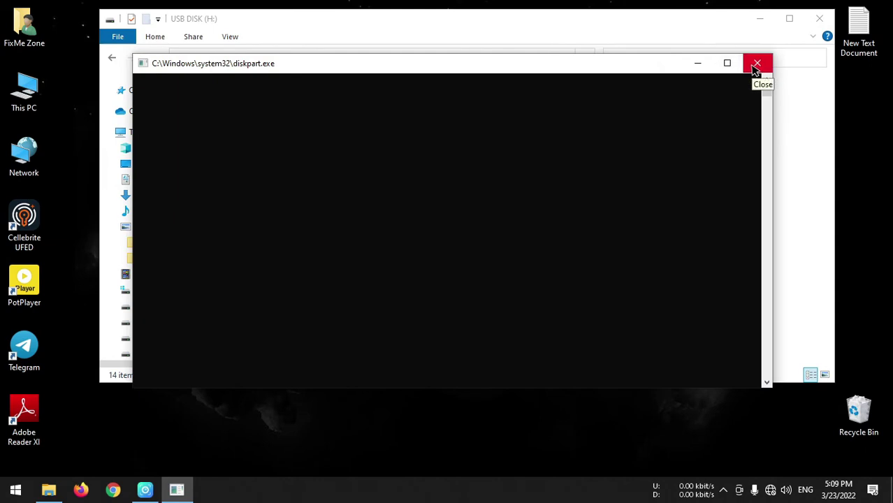
{"action": "left_click", "coordinate": [756, 64]}
{"action": "left_click_drag", "start_coordinate": [463, 31], "coordinate": [554, 28]}
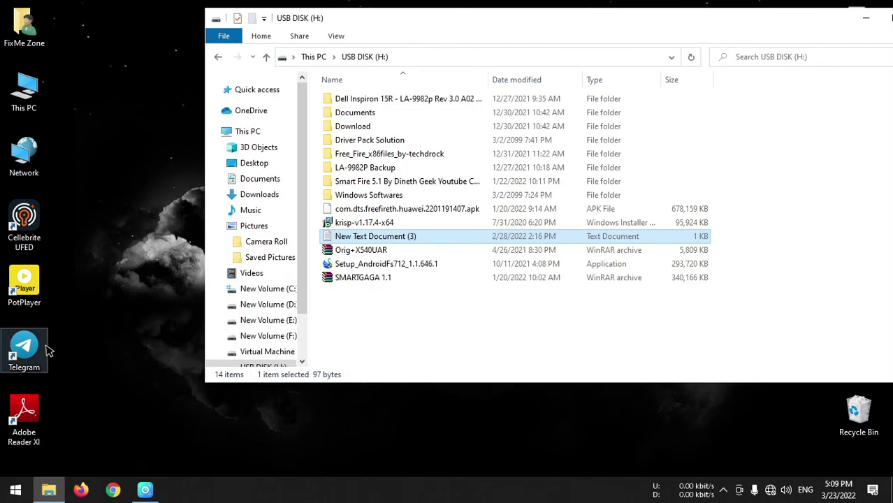
{"action": "key", "text": "super+r"}
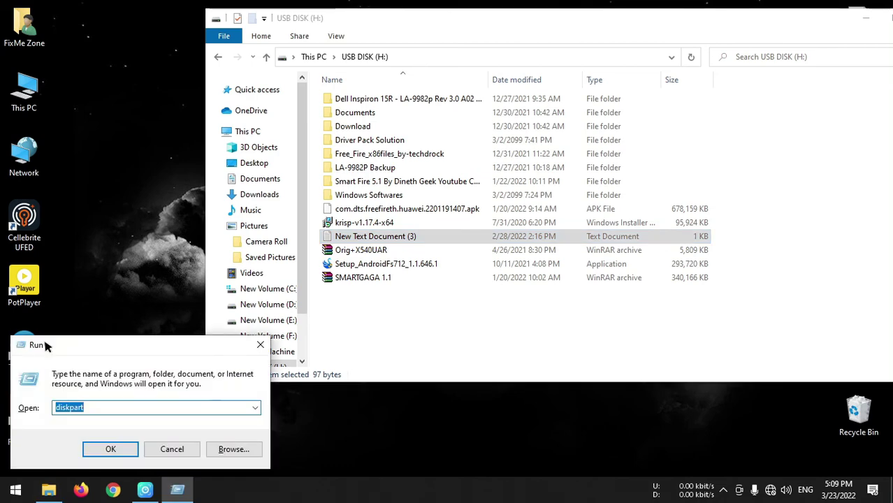
{"action": "key", "text": "Return"}
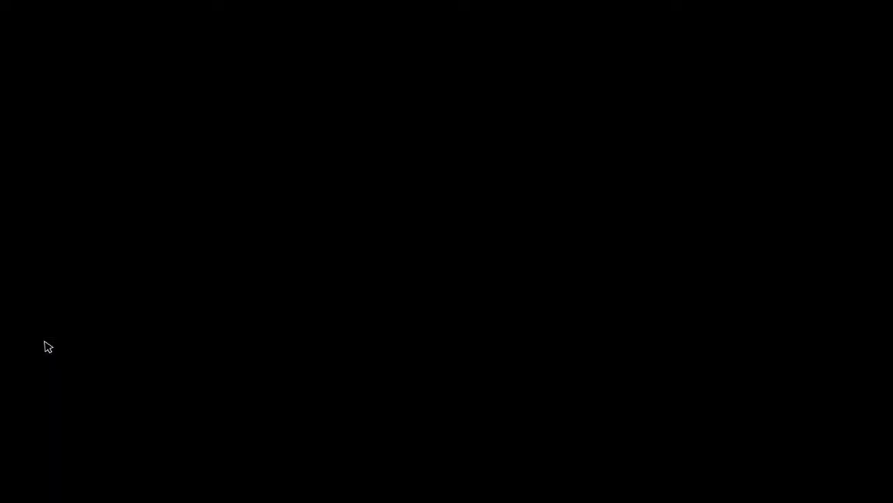
{"action": "left_click", "coordinate": [159, 138]}
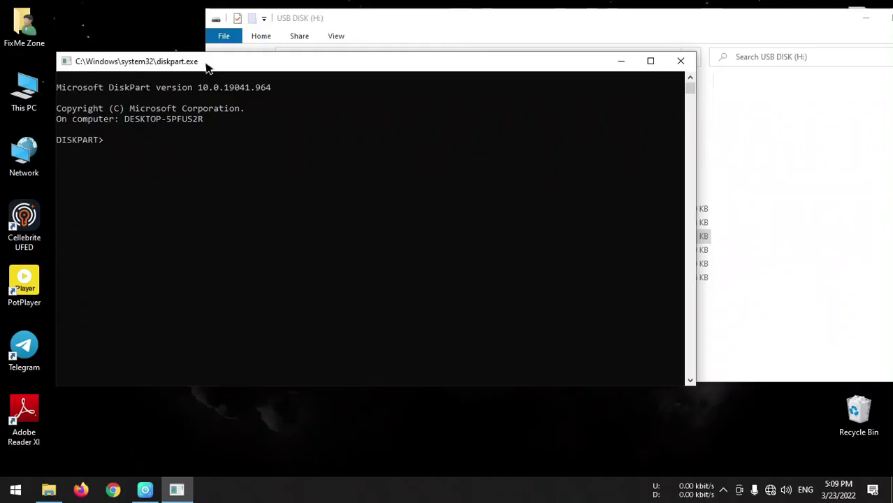
{"action": "left_click_drag", "start_coordinate": [253, 69], "coordinate": [358, 116]}
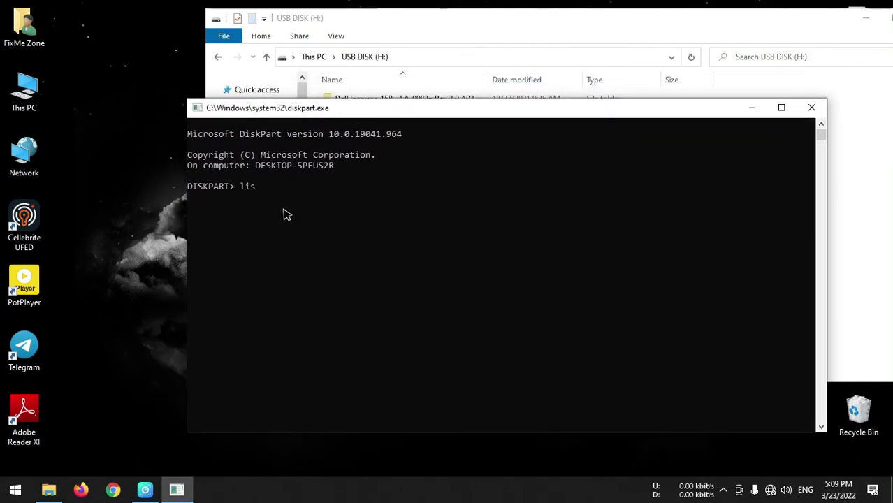
List the attached disks with "list disk" and make the USB drive active with "select disk 2".
{"action": "key", "text": "Return"}
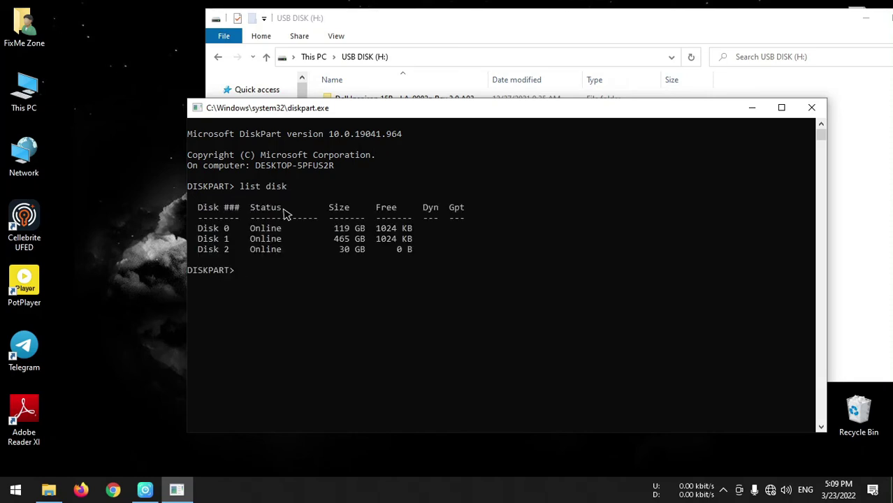
{"action": "type", "text": "select disk 2"}
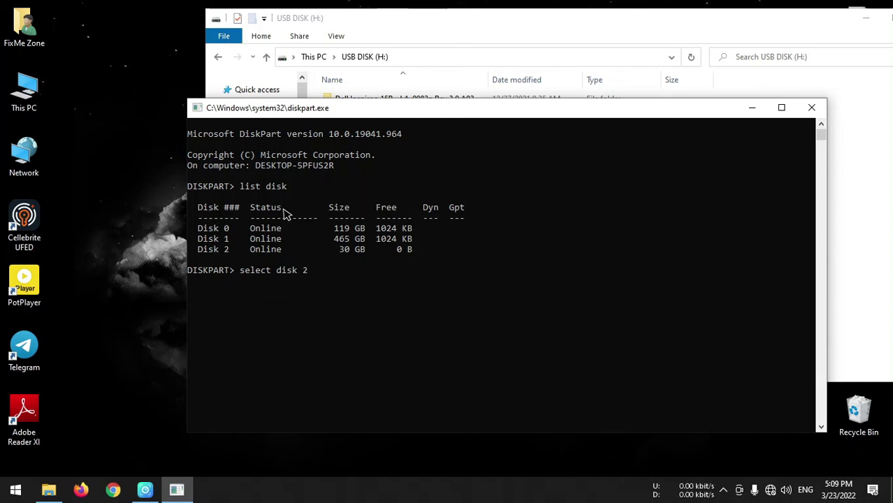
{"action": "key", "text": "Return"}
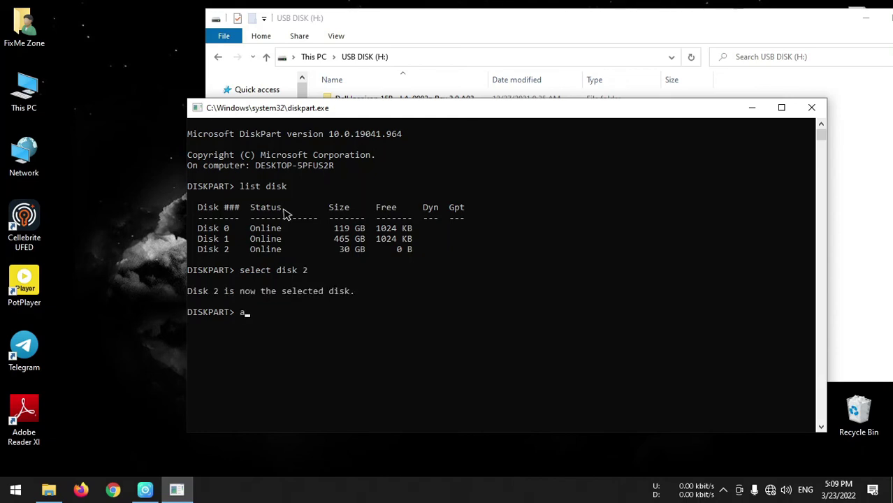
Remove the write protection from the selected USB disk with the command "attribute disk clear readonly".
{"action": "type", "text": "attribute"}
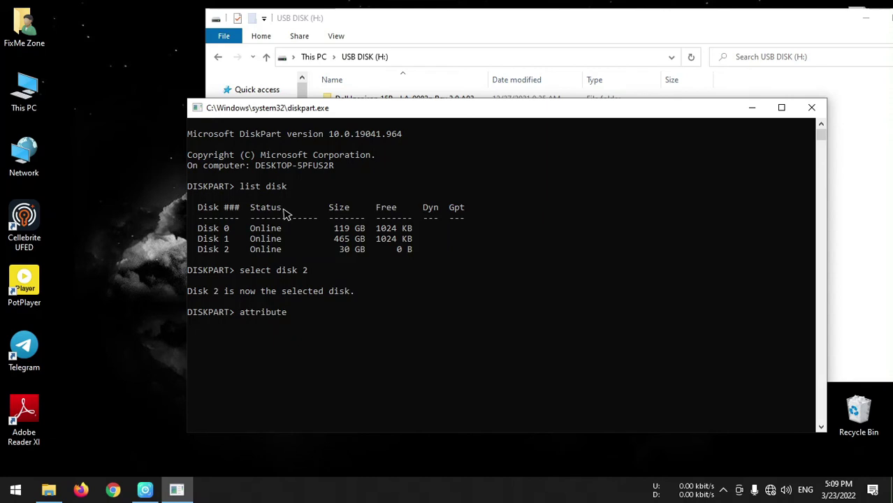
{"action": "type", "text": " disk clear readonly"}
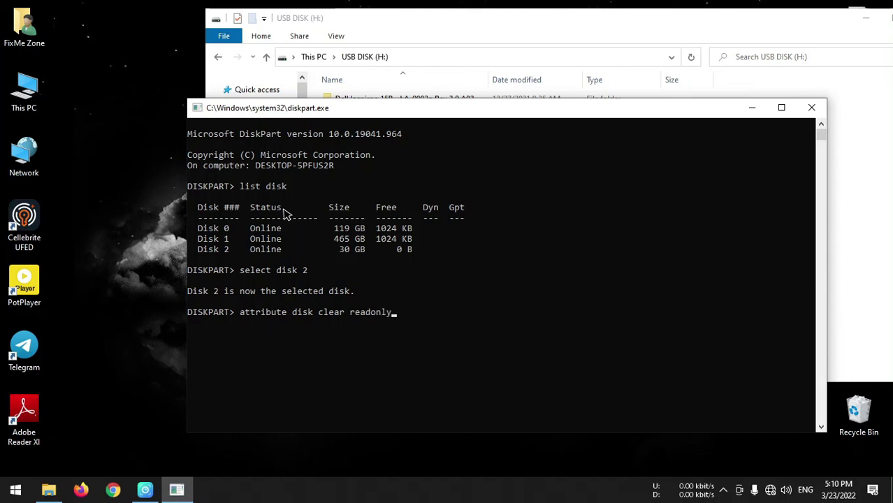
{"action": "key", "text": "Return"}
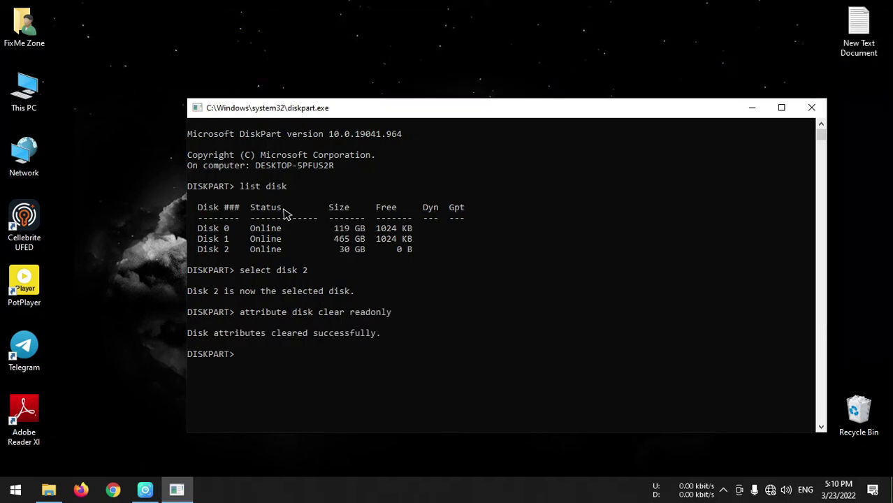
Open USB DISK (H:) and check which file operations are offered for New Text Document (3).
{"action": "double_click", "coordinate": [28, 94]}
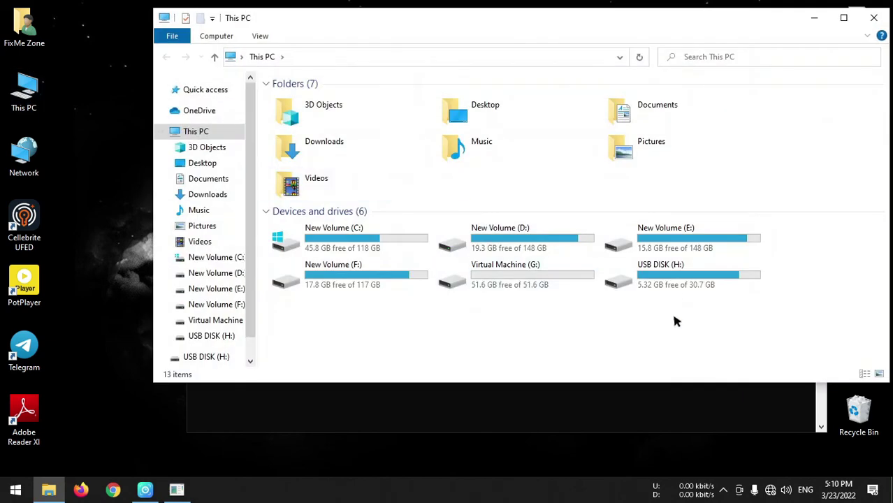
{"action": "double_click", "coordinate": [676, 283]}
{"action": "left_click", "coordinate": [307, 236]}
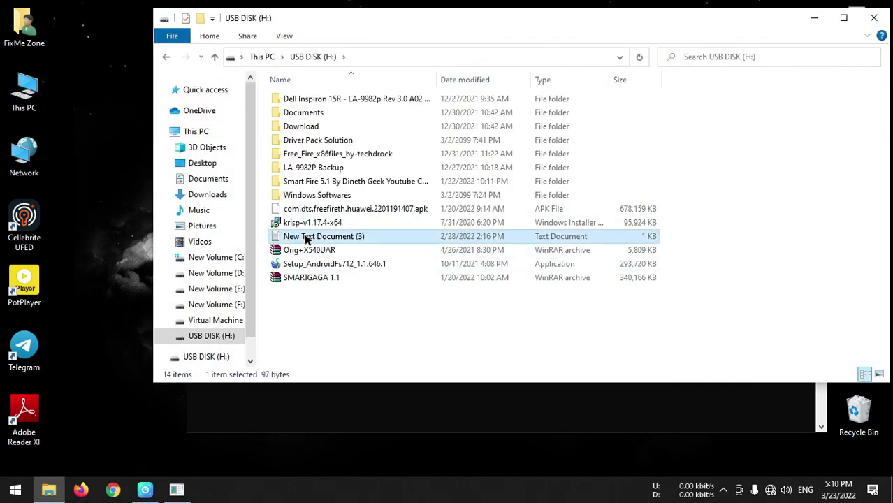
{"action": "right_click", "coordinate": [306, 236]}
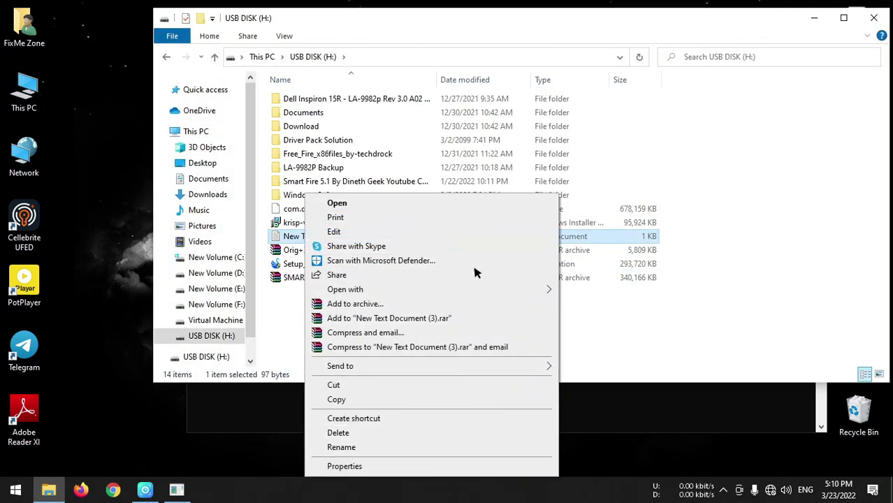
{"action": "left_click_drag", "start_coordinate": [452, 23], "coordinate": [404, 28]}
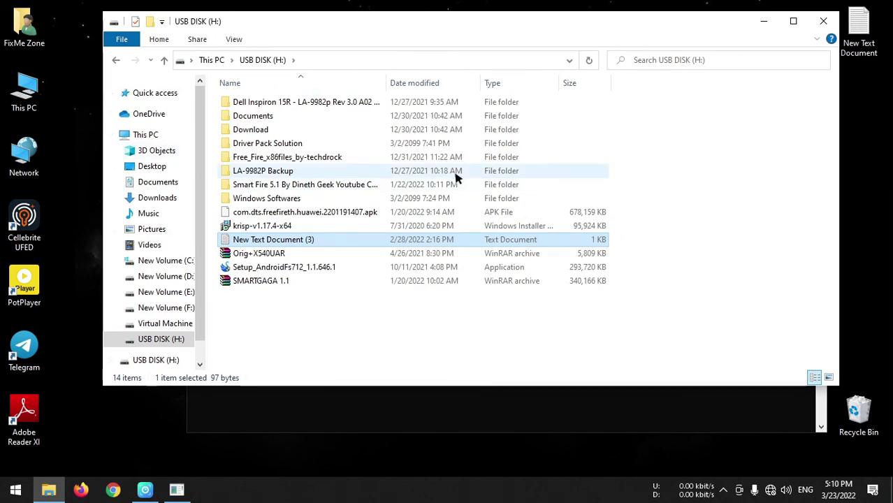
{"action": "left_click_drag", "start_coordinate": [453, 22], "coordinate": [410, 32]}
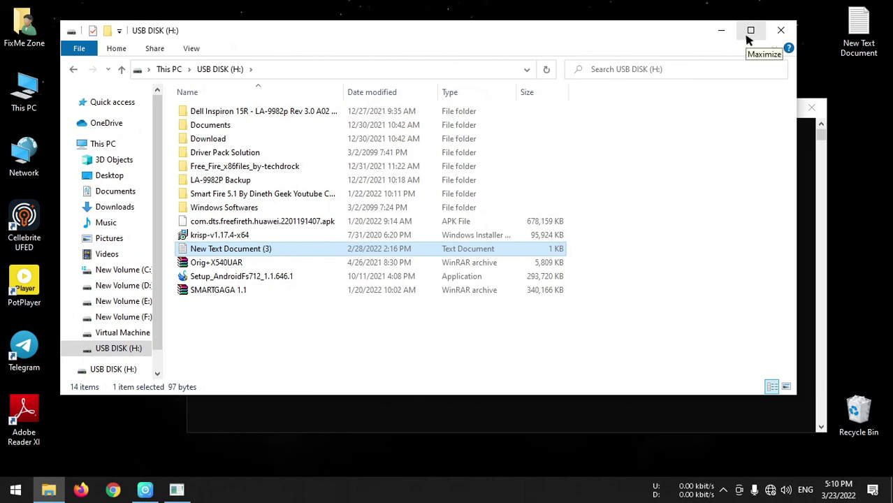
{"action": "left_click_drag", "start_coordinate": [546, 35], "coordinate": [570, 35]}
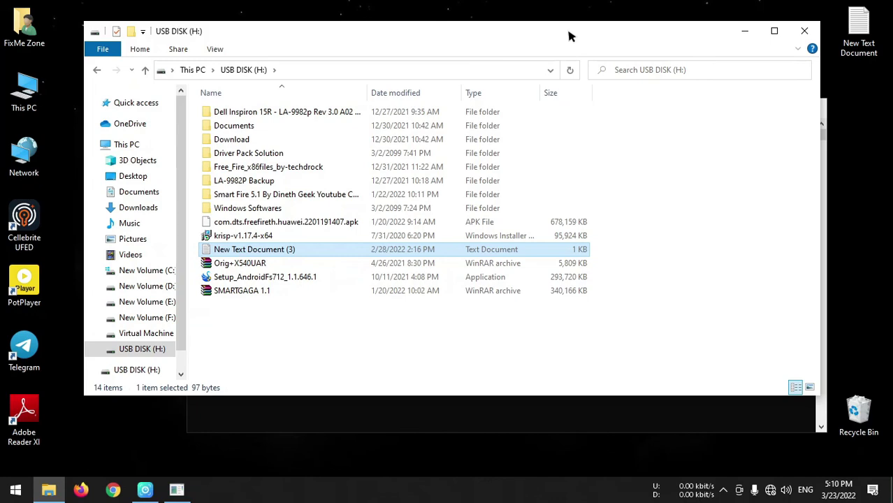
{"action": "left_click_drag", "start_coordinate": [569, 36], "coordinate": [553, 95]}
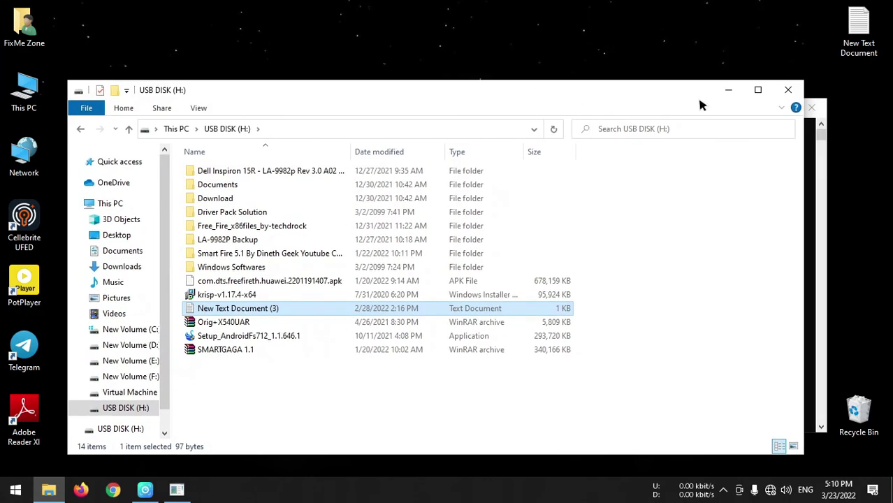
{"action": "left_click_drag", "start_coordinate": [618, 100], "coordinate": [607, 64]}
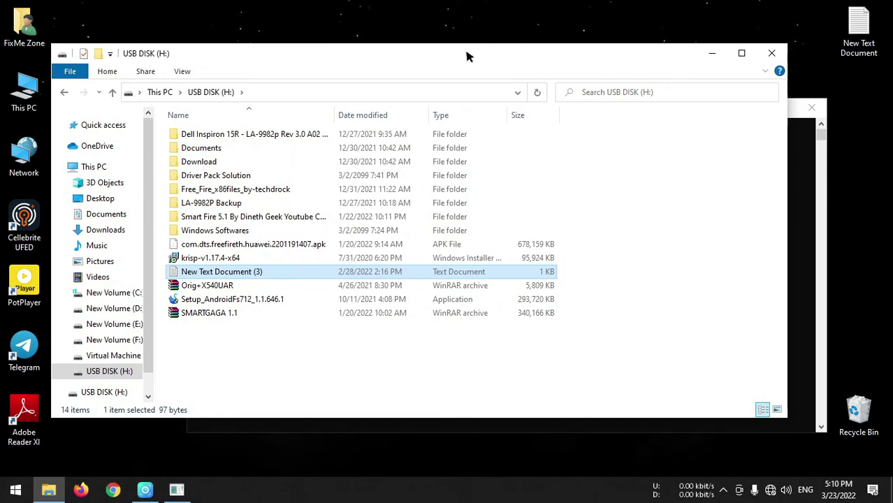
{"action": "left_click_drag", "start_coordinate": [468, 56], "coordinate": [492, 53]}
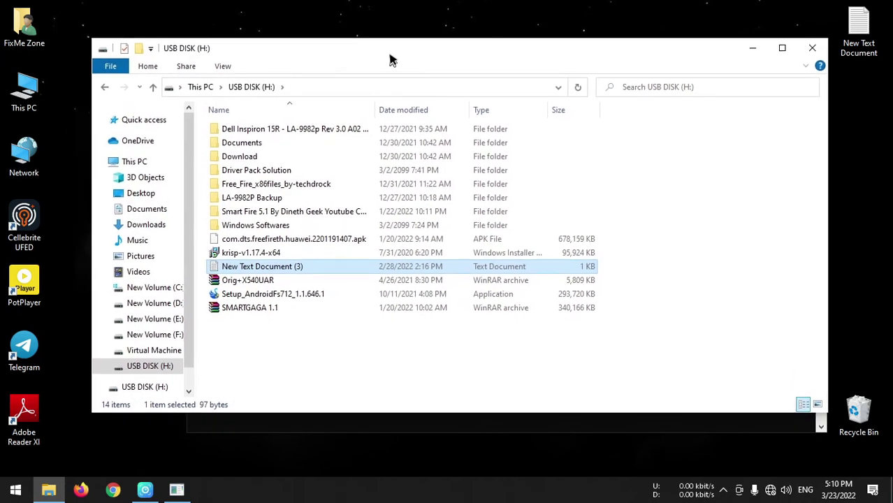
Move the USB DISK (H:) window out of the way and bring the DiskPart session to the front.
{"action": "left_click_drag", "start_coordinate": [391, 56], "coordinate": [373, 180]}
{"action": "left_click", "coordinate": [419, 113]}
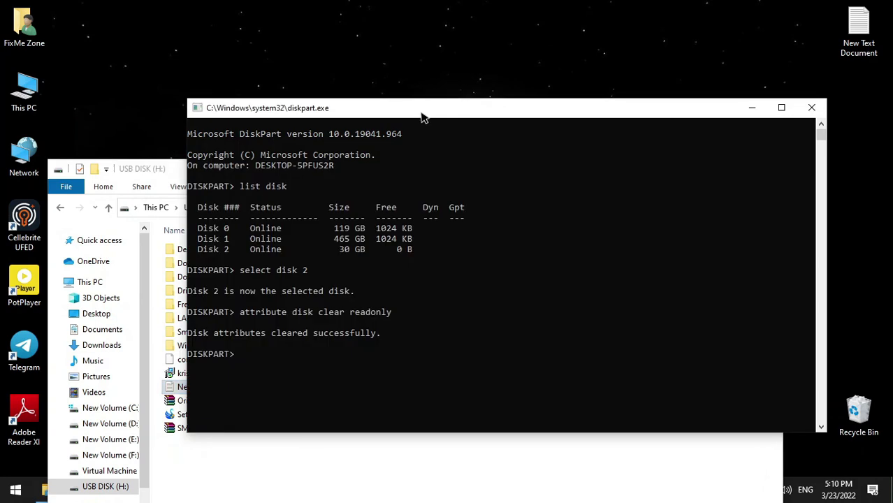